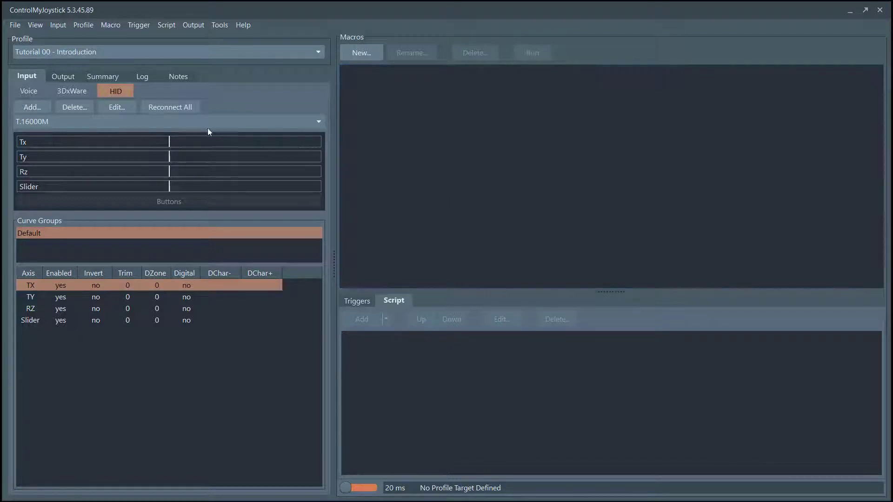
Create a new profile named 'a' from the Profile box's New... option
right_click(116, 52)
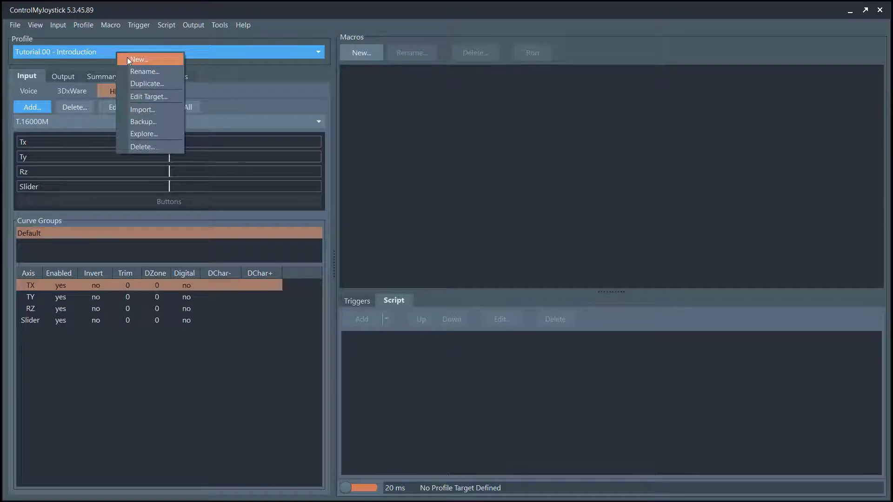
click(128, 59)
text(a)
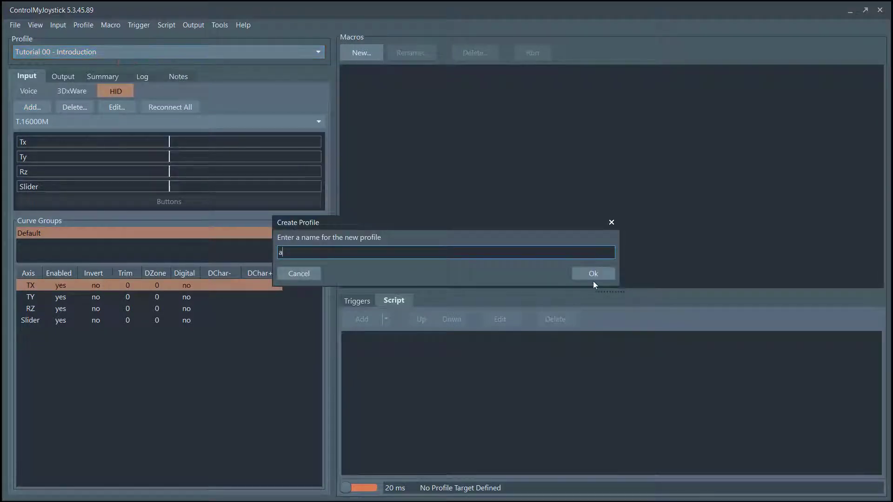
click(584, 274)
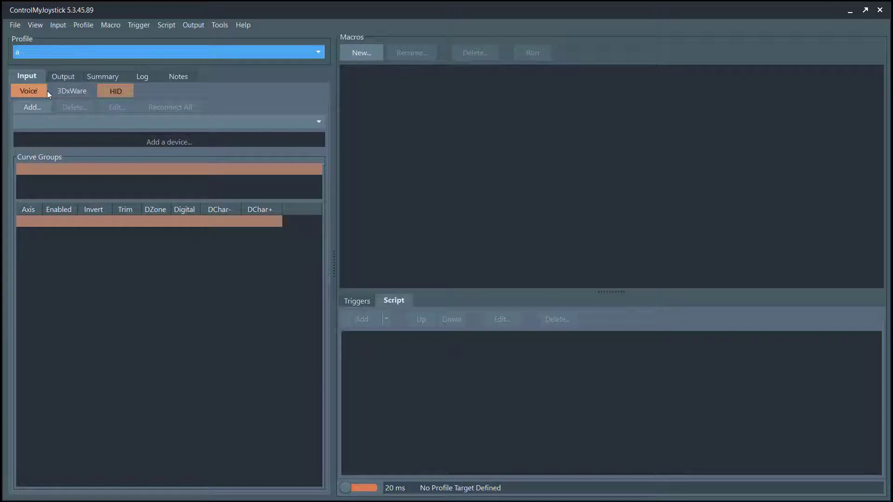
Step through the Voice and 3DxWare sub-tabs to the empty HID device inputs
click(29, 91)
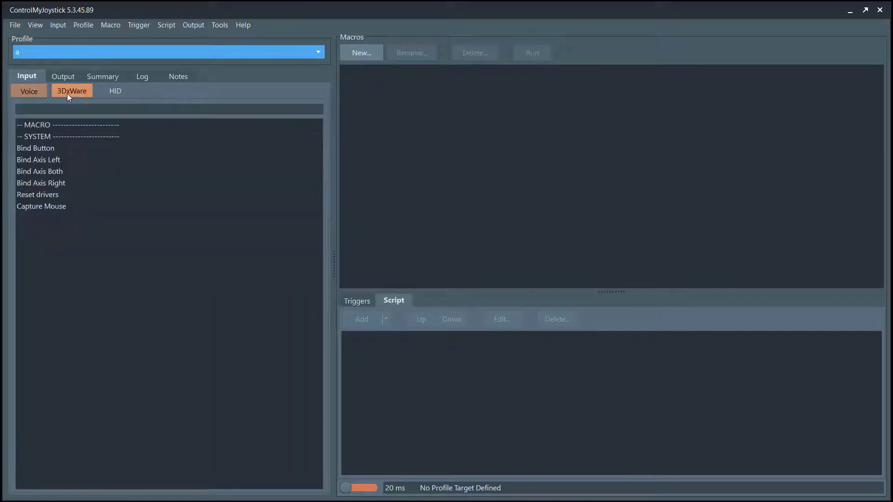
click(67, 93)
click(114, 92)
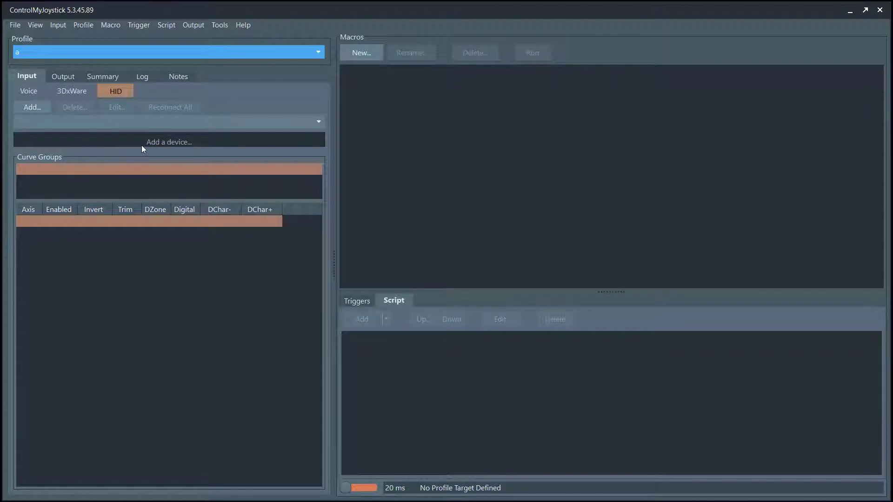
Add the T.16000M from the Select Device list as an HID input device
click(29, 111)
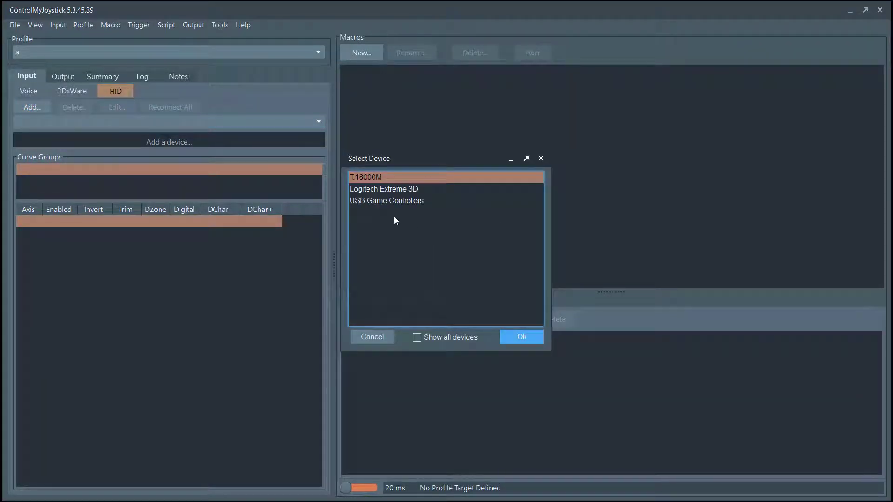
double_click(384, 177)
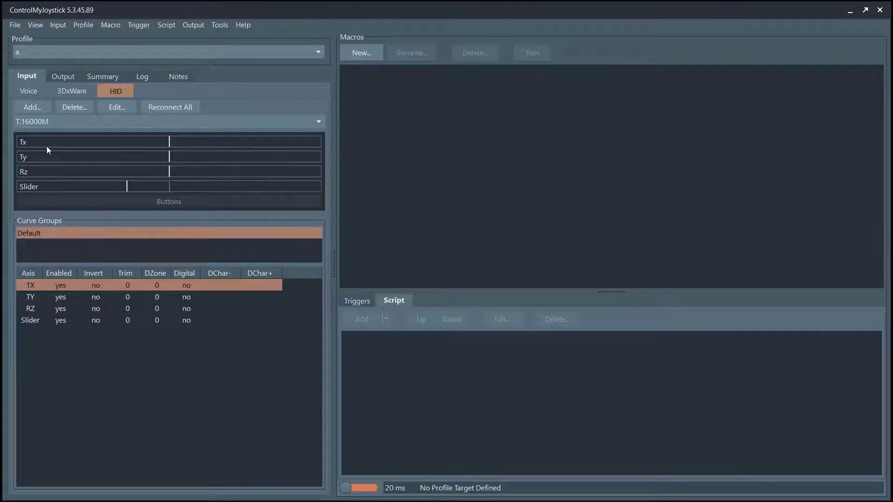
Enable Show Axis Values and Smoothing in the T.16000M device settings
right_click(91, 122)
click(116, 153)
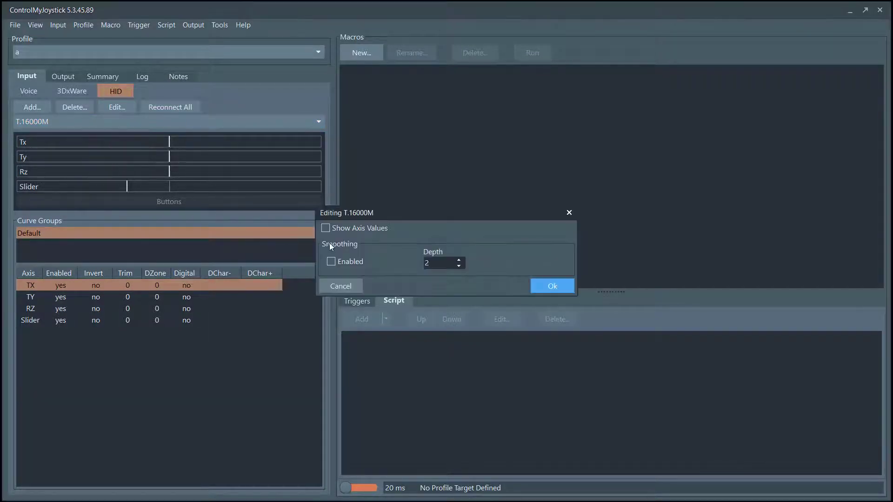
click(348, 262)
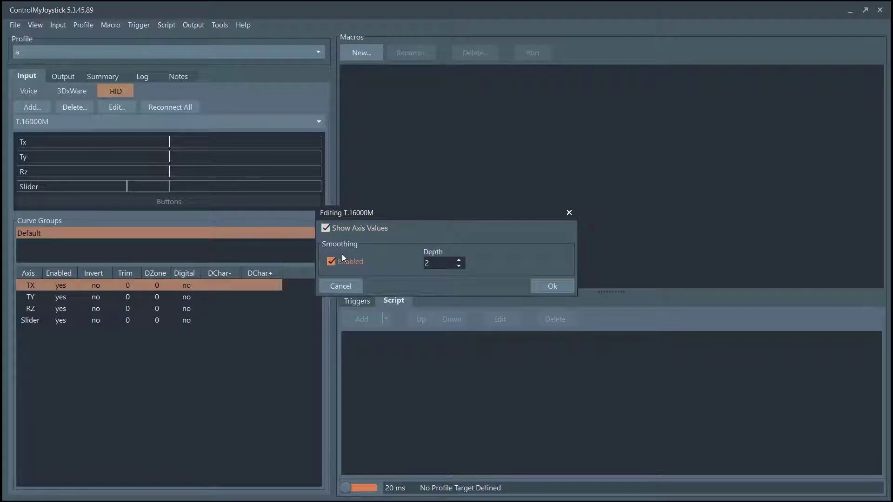
click(549, 286)
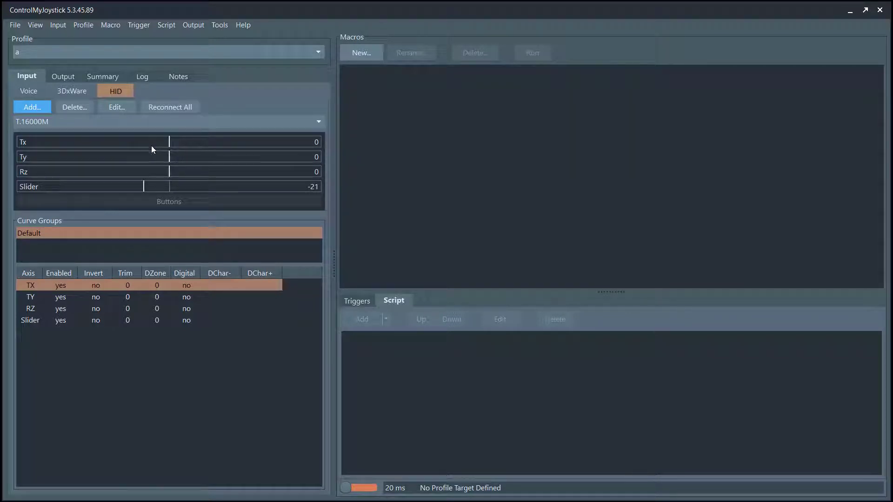
Change the T.16000M smoothing depth from 2 to 7
right_click(125, 124)
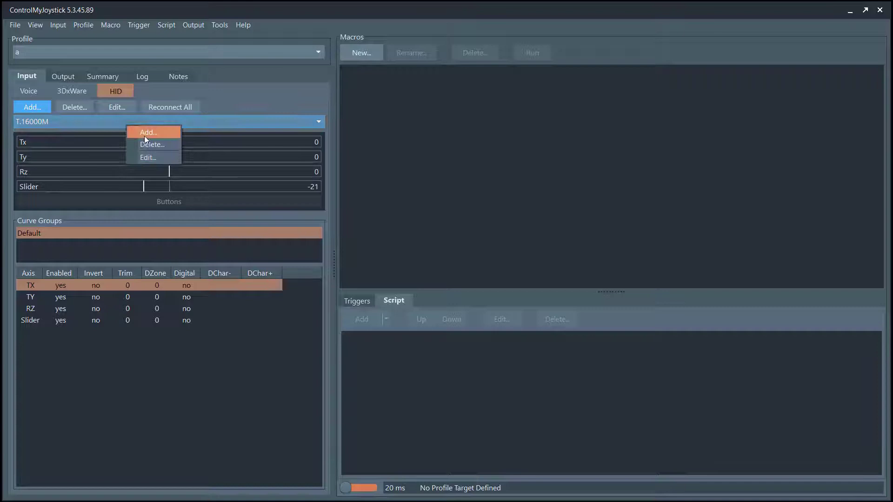
click(149, 157)
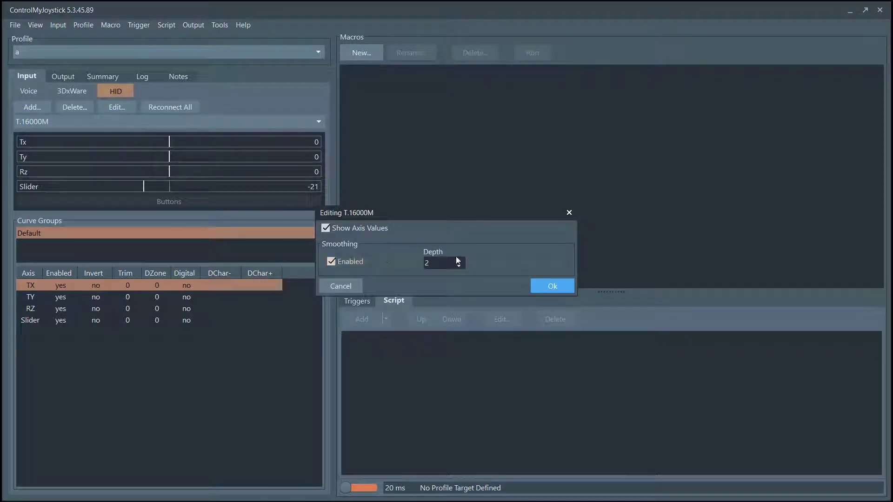
scroll(458, 262, up, 5)
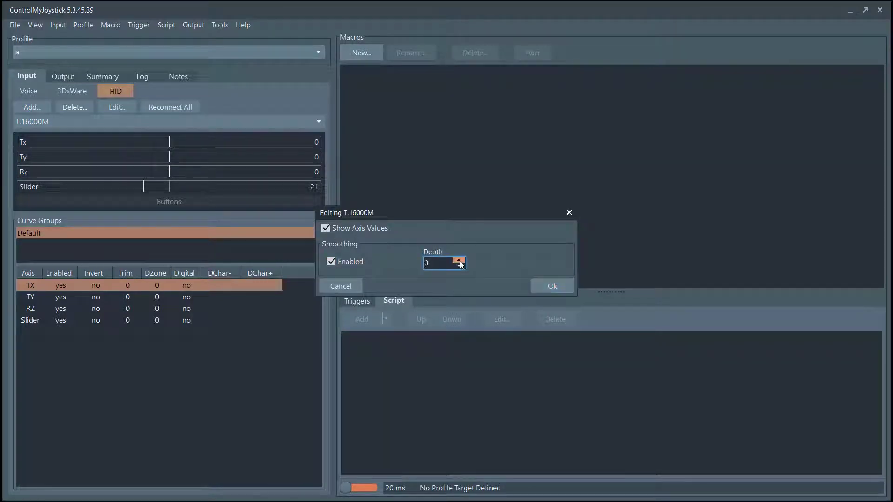
click(542, 285)
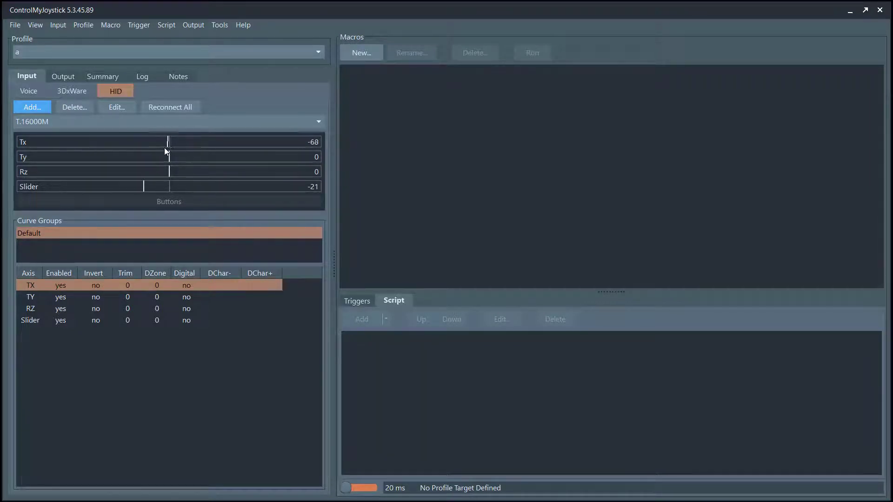
Untick Smoothing Enabled for the T.16000M, then view the Tx–Rz joystick output axes
click(68, 74)
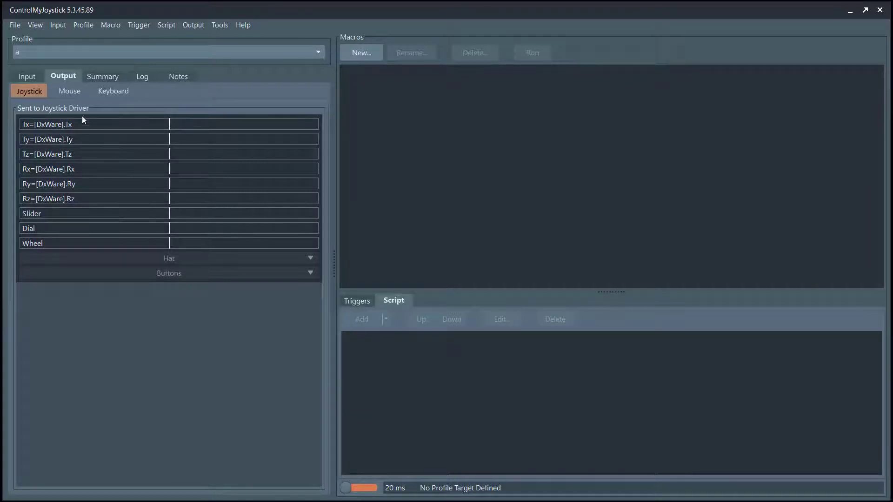
click(27, 76)
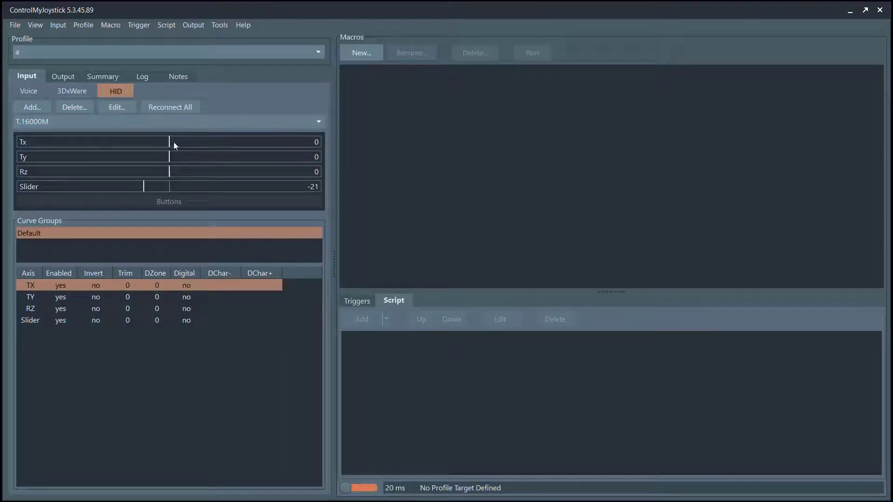
right_click(102, 121)
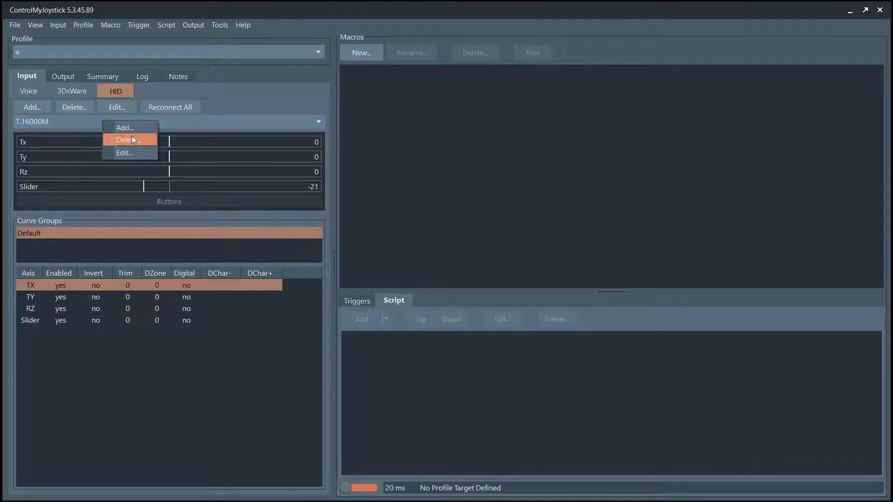
click(126, 152)
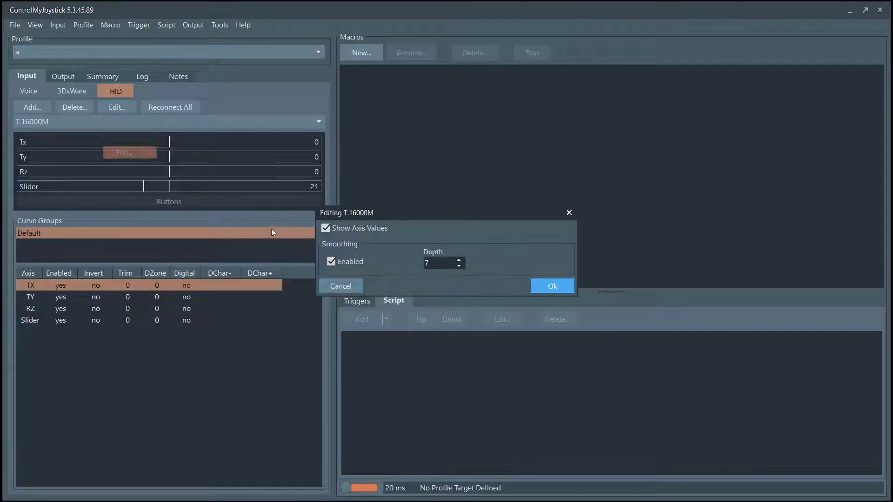
click(333, 262)
click(566, 285)
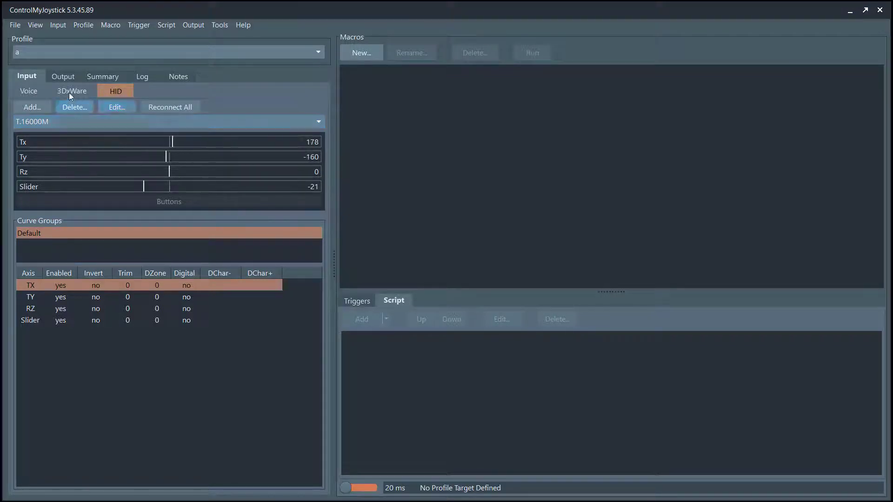
click(68, 77)
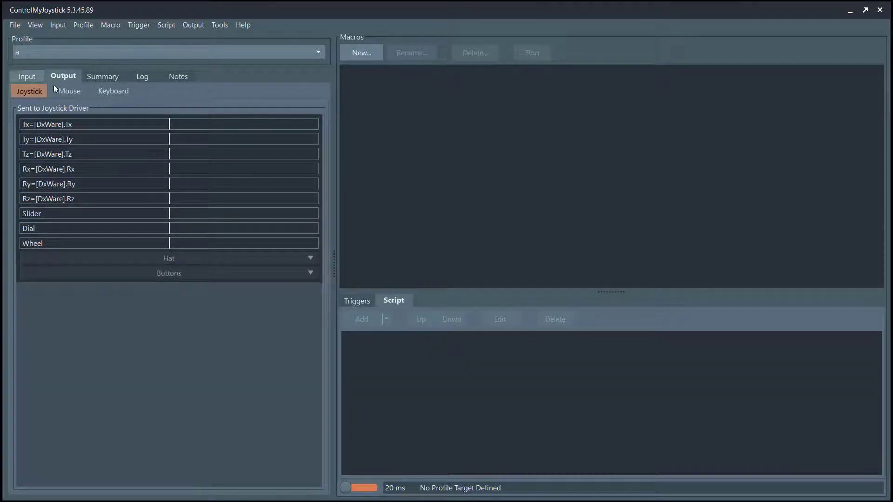
Map the Tx output axis to [T.16000M].Tx instead of [DxWare].Tx
click(32, 75)
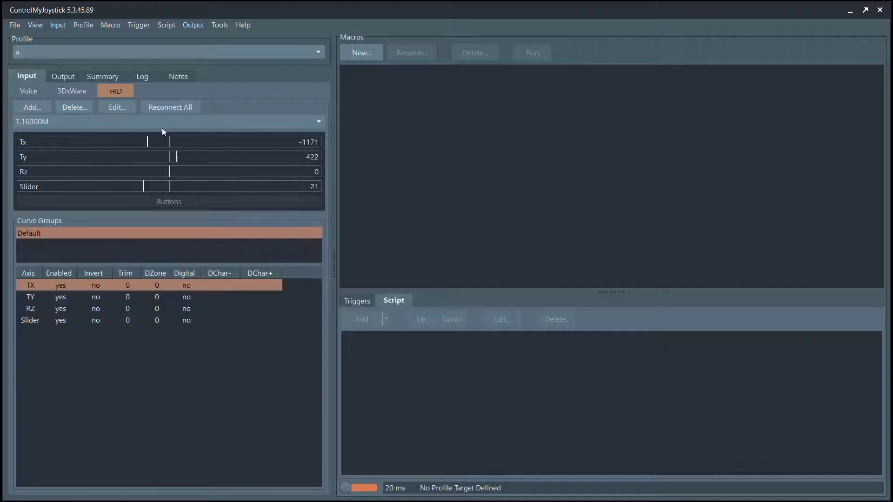
click(69, 76)
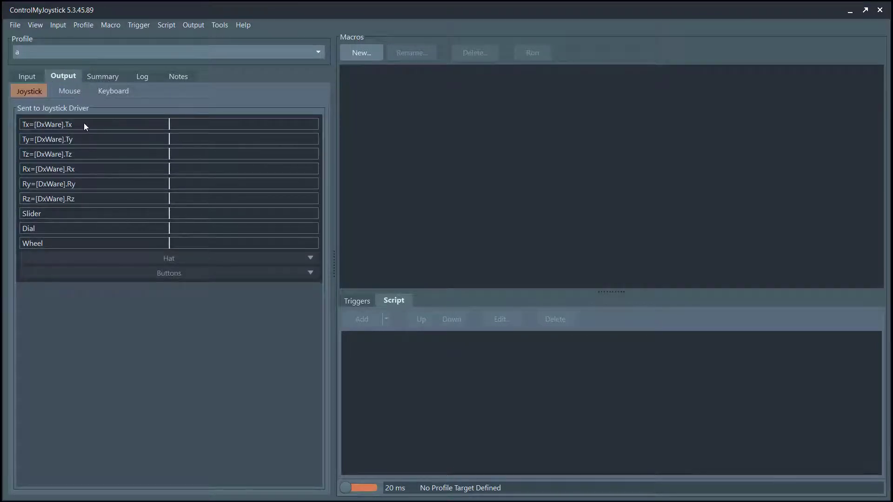
click(61, 123)
double_click(63, 123)
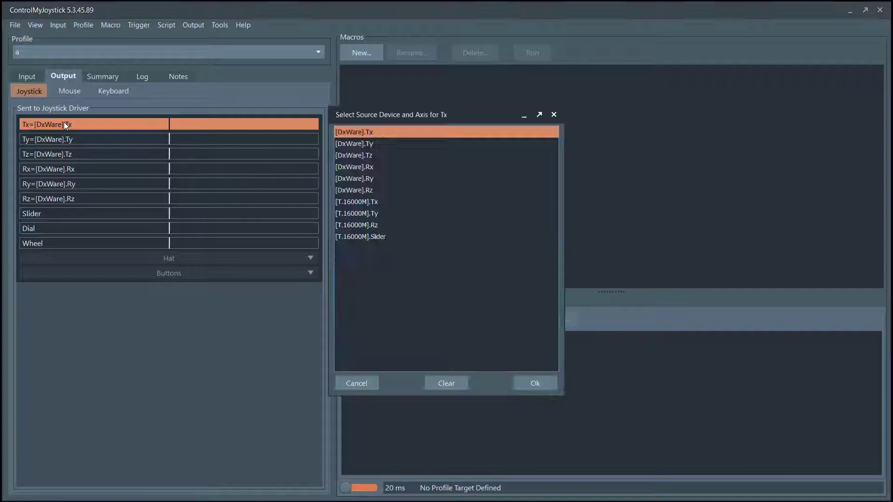
click(352, 203)
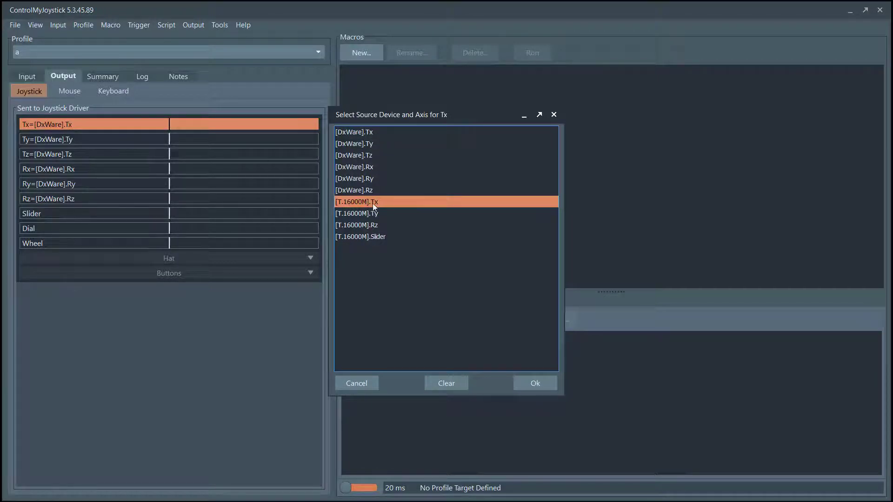
click(535, 384)
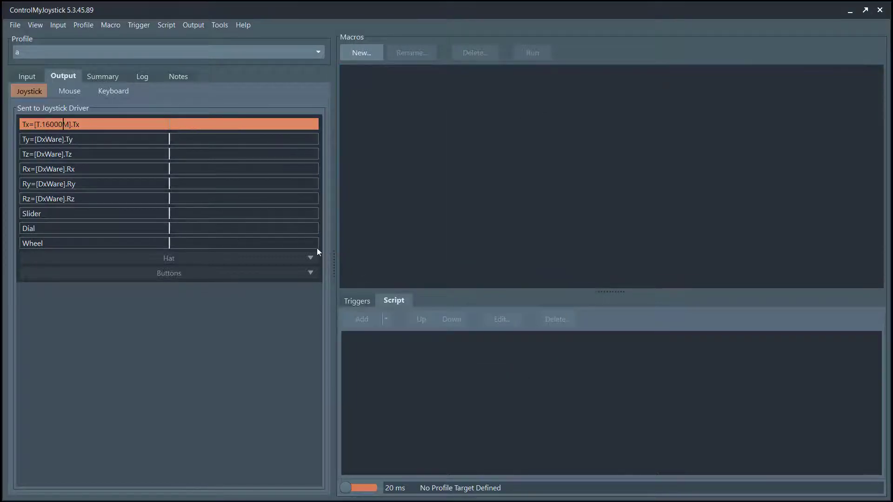
Add the Logitech Extreme 3D as an HID input device
click(30, 80)
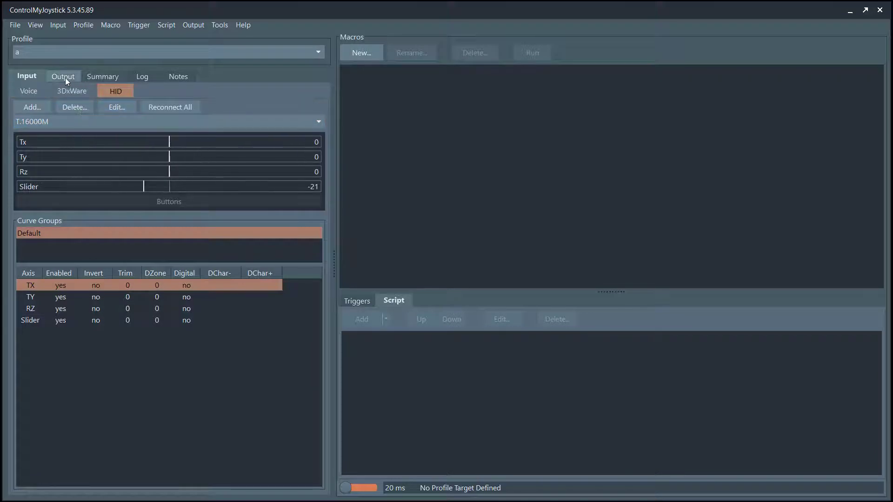
click(66, 77)
click(32, 110)
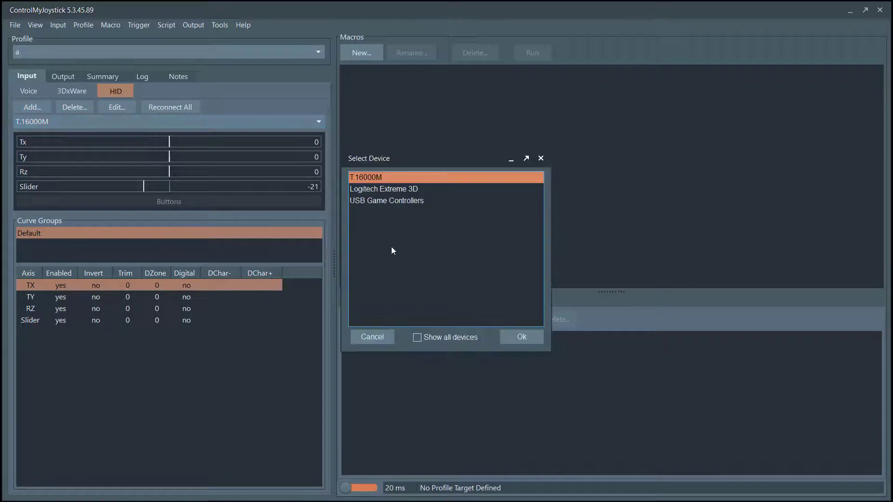
double_click(398, 189)
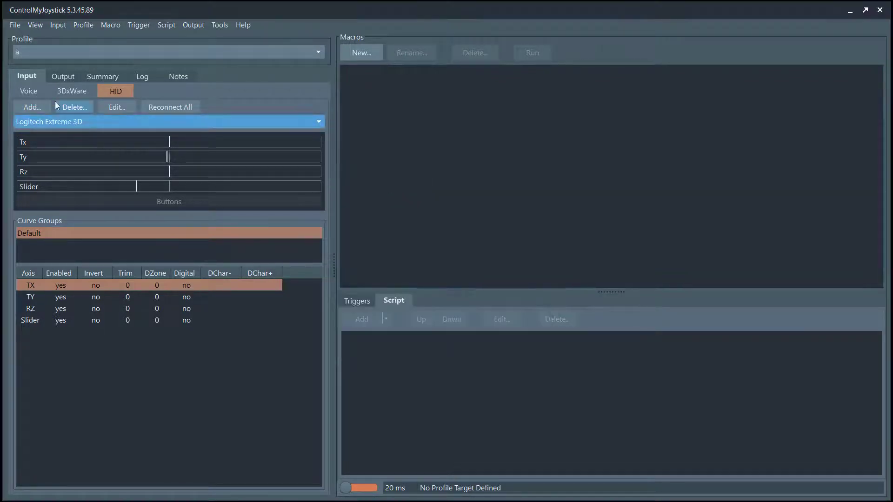
Add USB Game Controllers and select Logitech Extreme 3D in the device dropdown
click(28, 108)
double_click(387, 203)
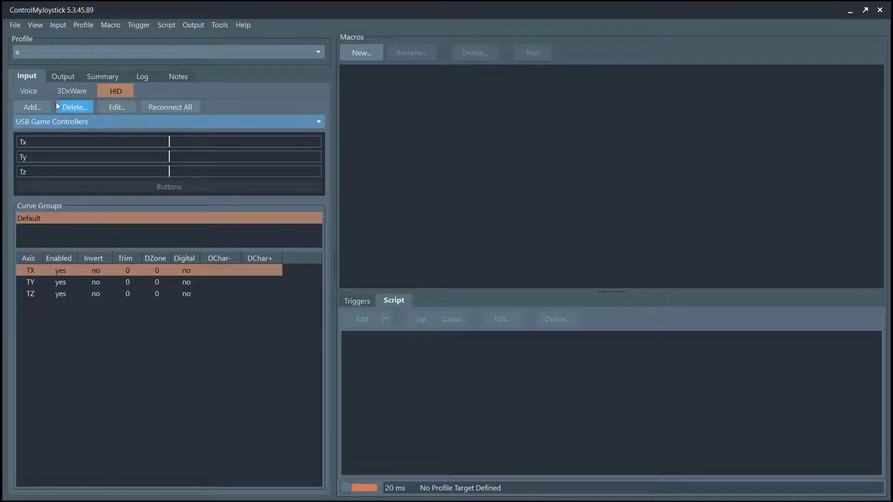
click(49, 122)
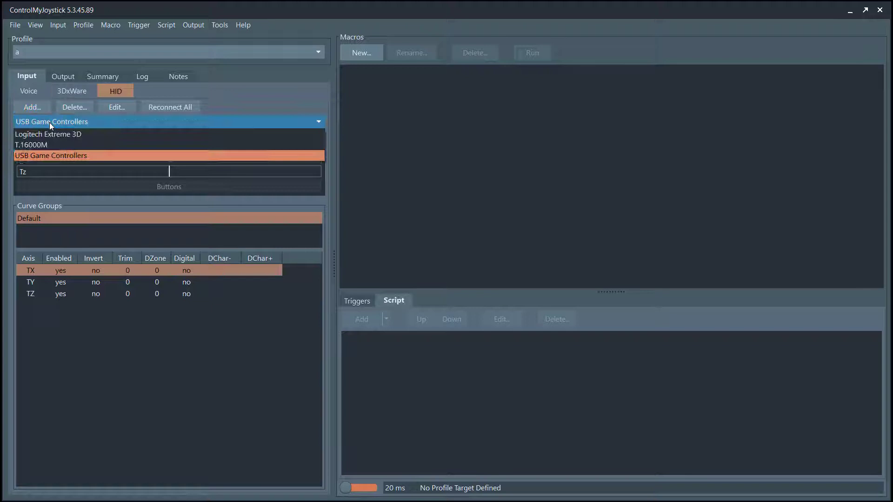
click(55, 133)
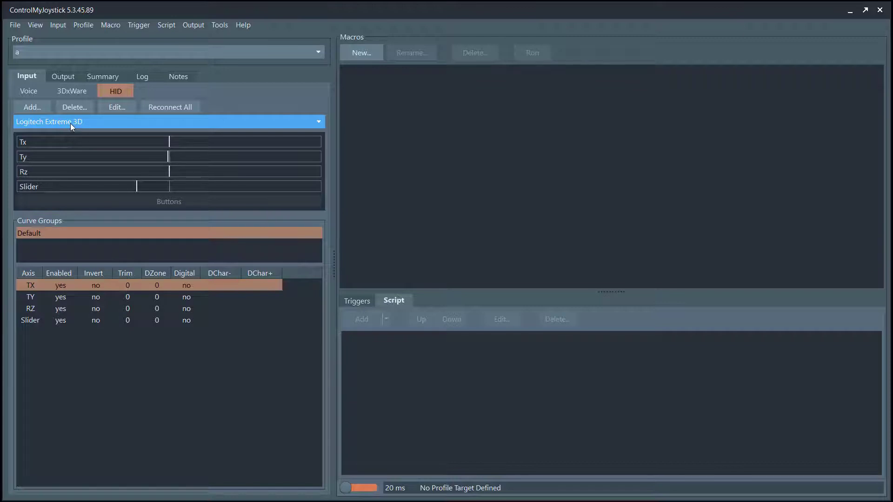
click(85, 124)
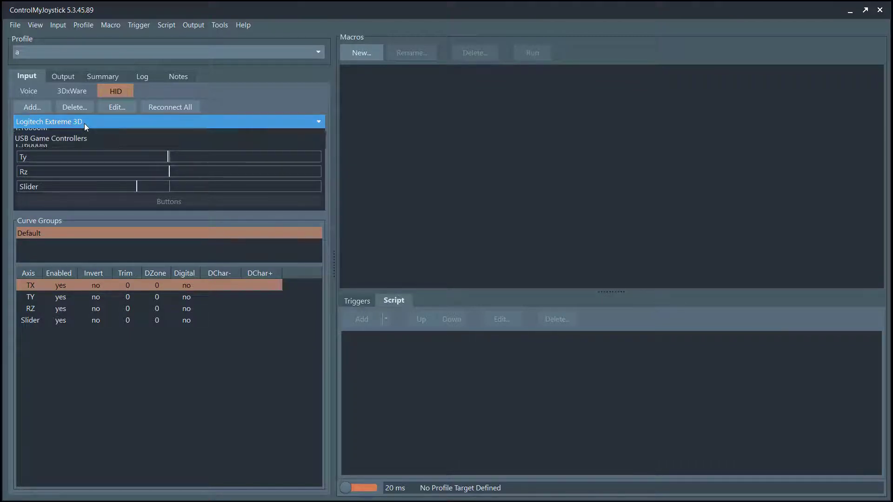
Close the device dropdown with Logitech Extreme 3D still selected
click(258, 93)
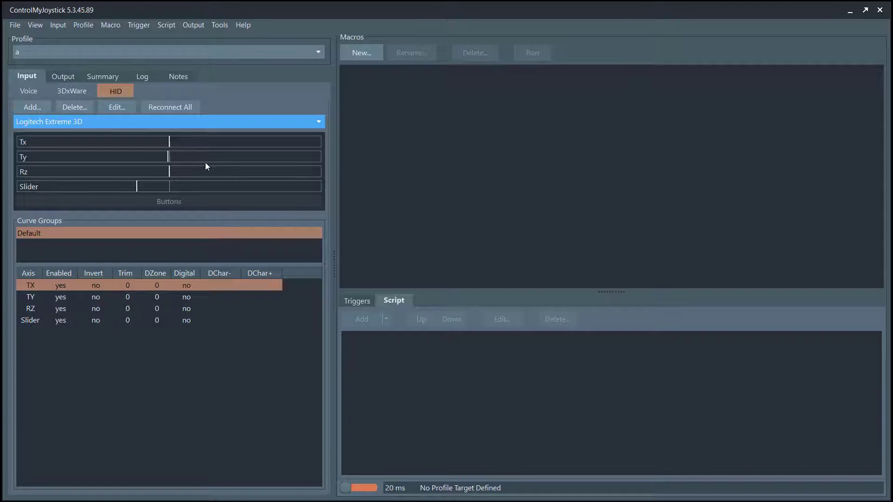
Toggle the smoothing option in the Logitech Extreme 3D device settings
right_click(104, 122)
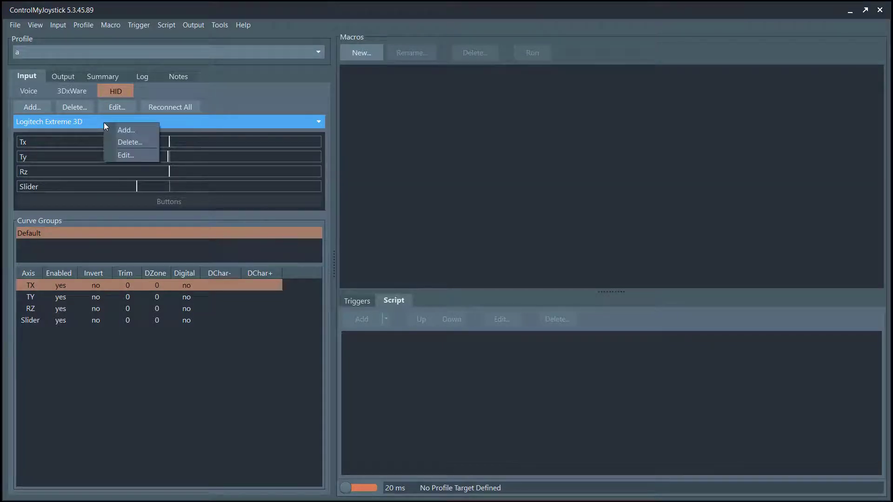
click(138, 155)
click(348, 262)
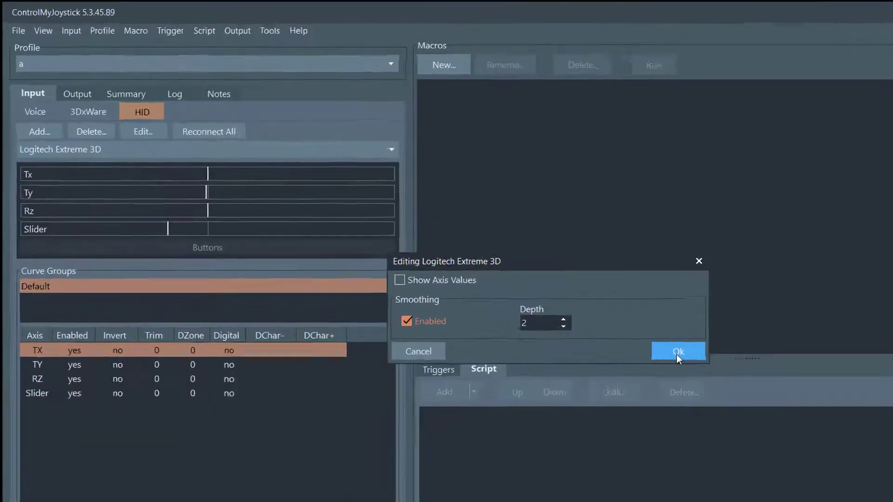
click(549, 286)
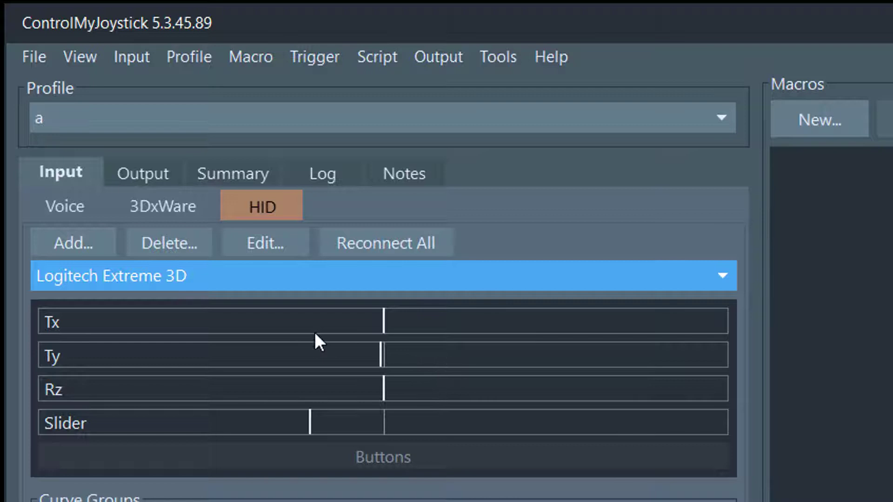
Give the Logitech Extreme 3D Show Axis Values, smoothing depth 2 and smoothing disabled
right_click(244, 277)
click(321, 354)
right_click(236, 280)
click(319, 354)
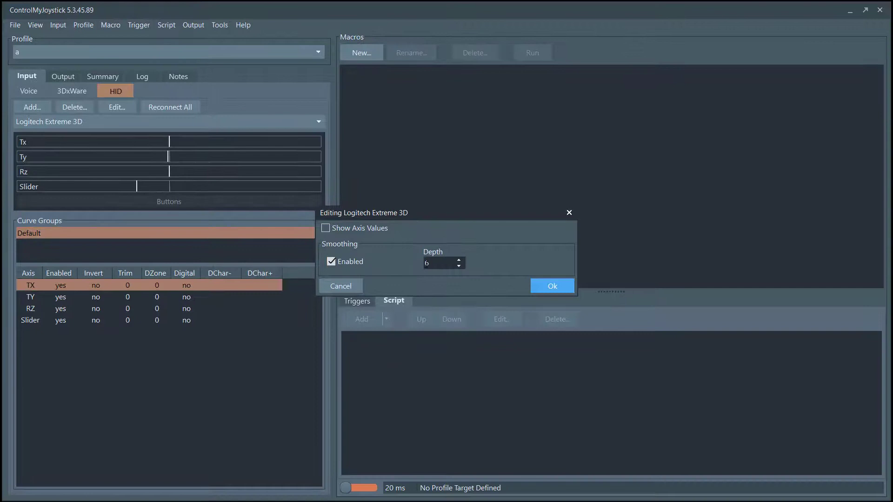
click(339, 229)
click(458, 266)
click(458, 266)
click(459, 266)
click(458, 266)
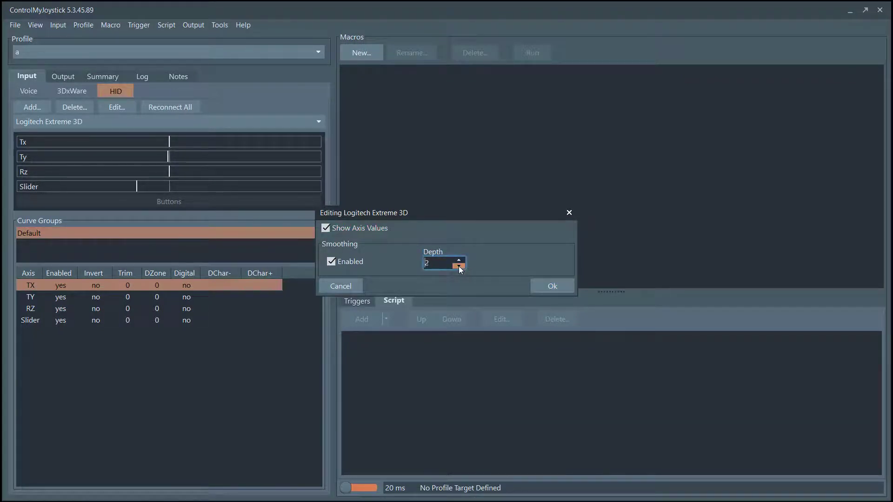
click(359, 260)
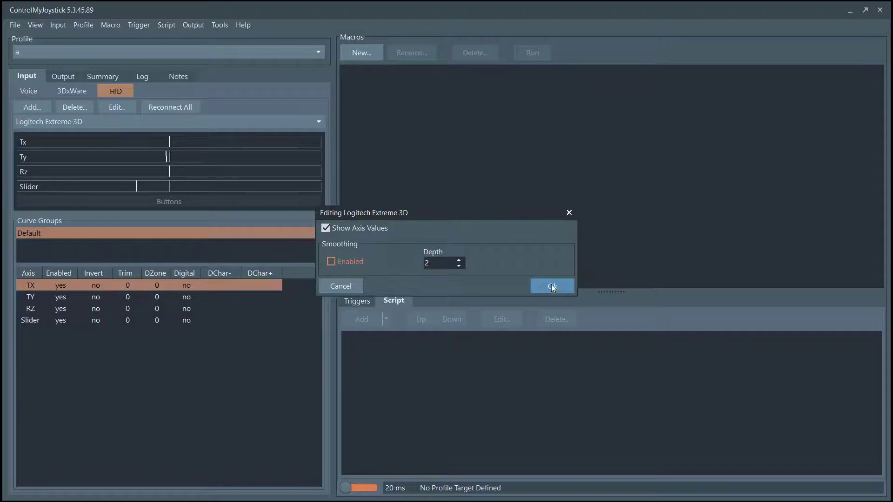
click(552, 285)
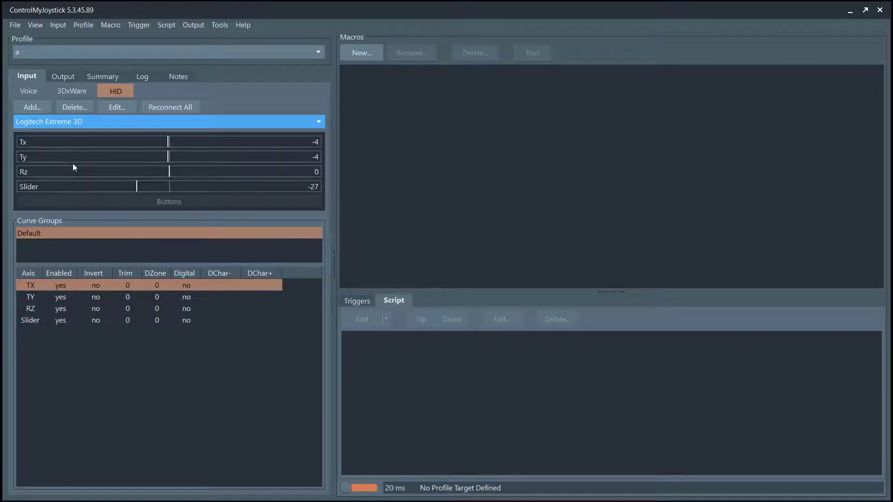
Map the Slider output to [Logitech Extreme 3D].Slider, then return to the Input page
click(80, 122)
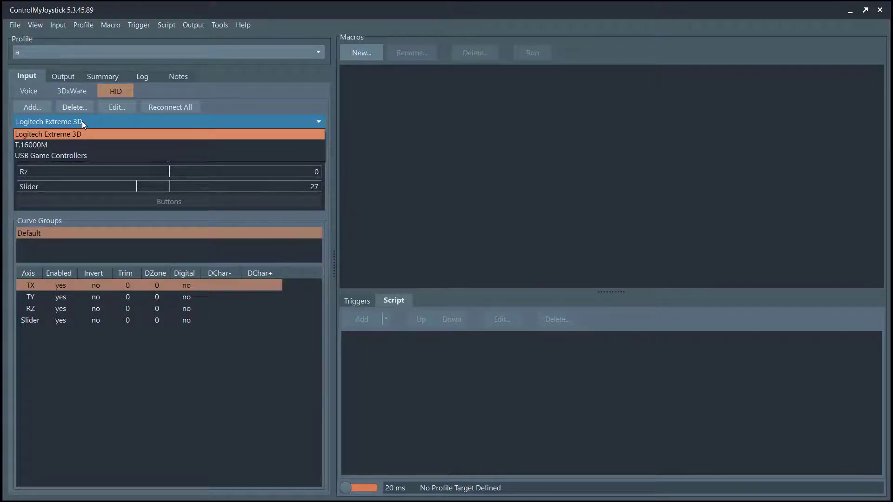
click(237, 96)
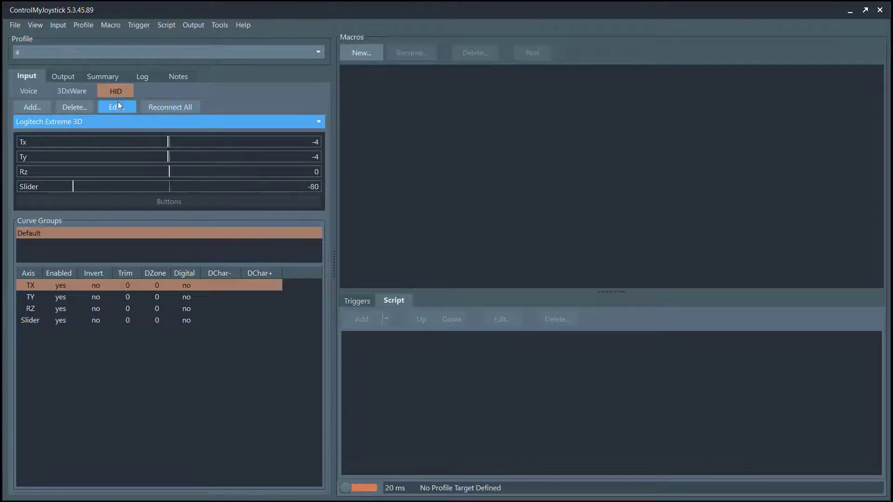
click(59, 77)
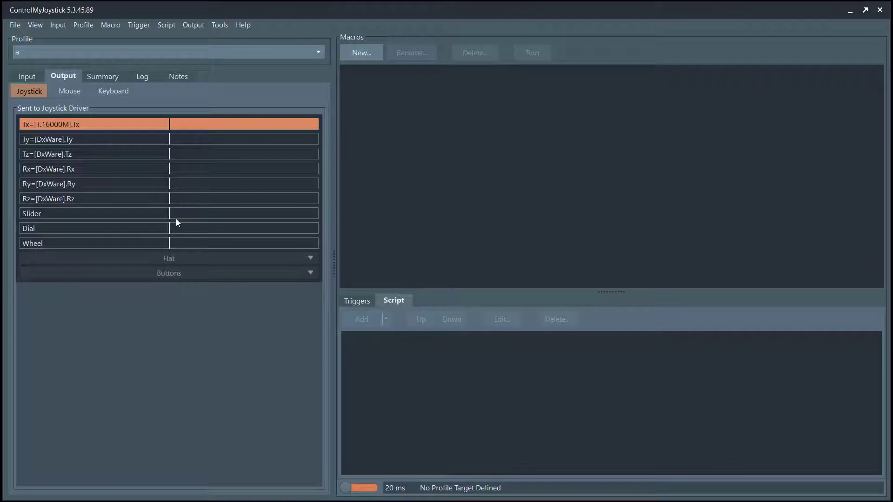
double_click(189, 214)
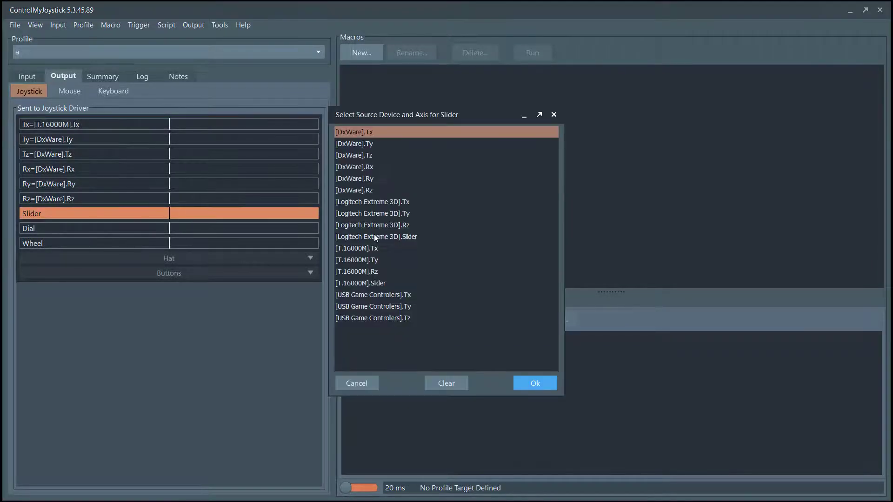
click(389, 237)
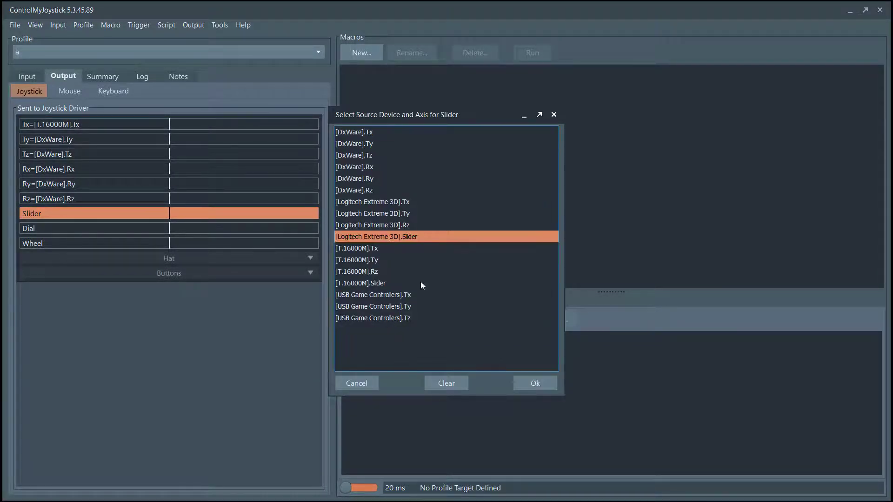
click(532, 386)
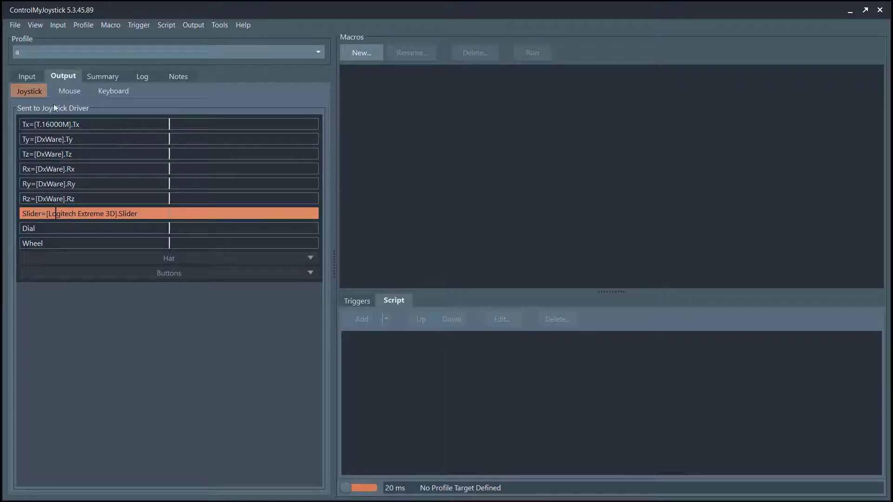
click(22, 75)
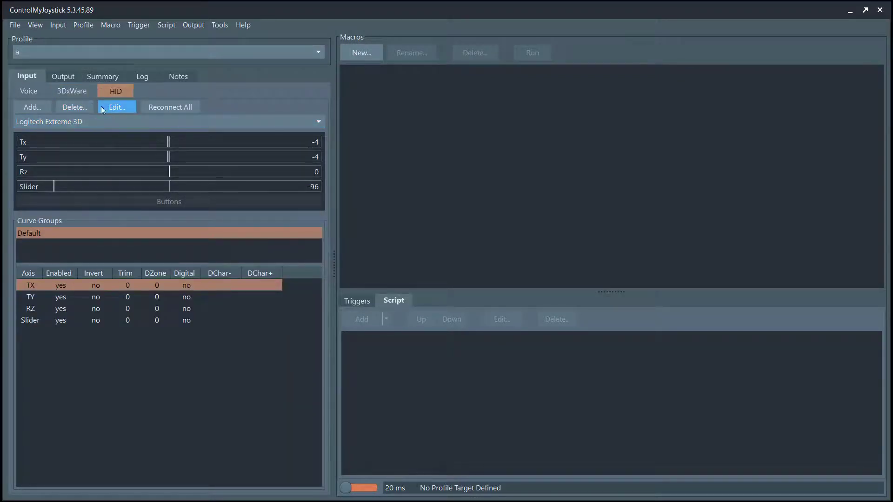
Map the driver's Ty output to [USB Game Controllers].Ty, selecting that device first
click(58, 120)
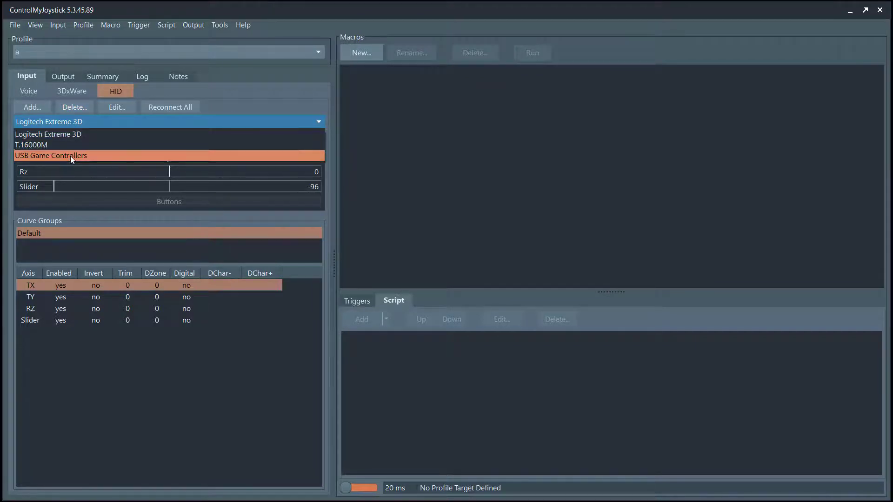
click(73, 153)
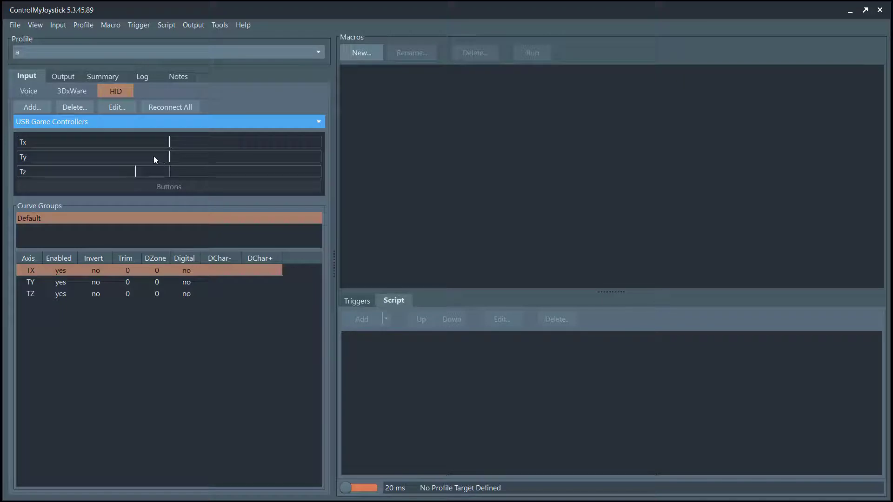
click(56, 75)
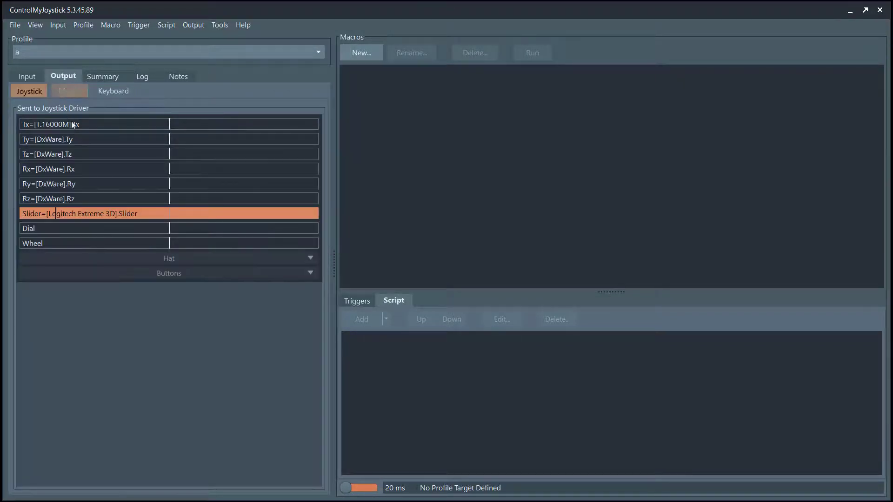
double_click(86, 139)
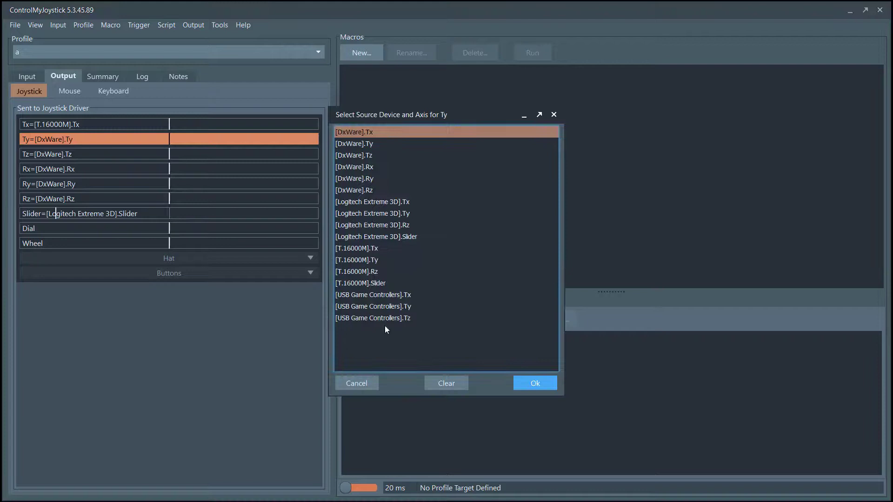
double_click(393, 305)
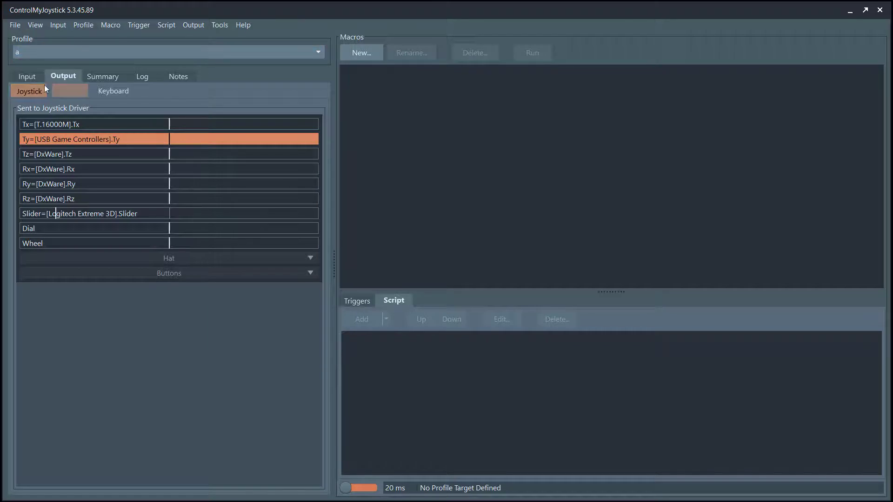
click(25, 74)
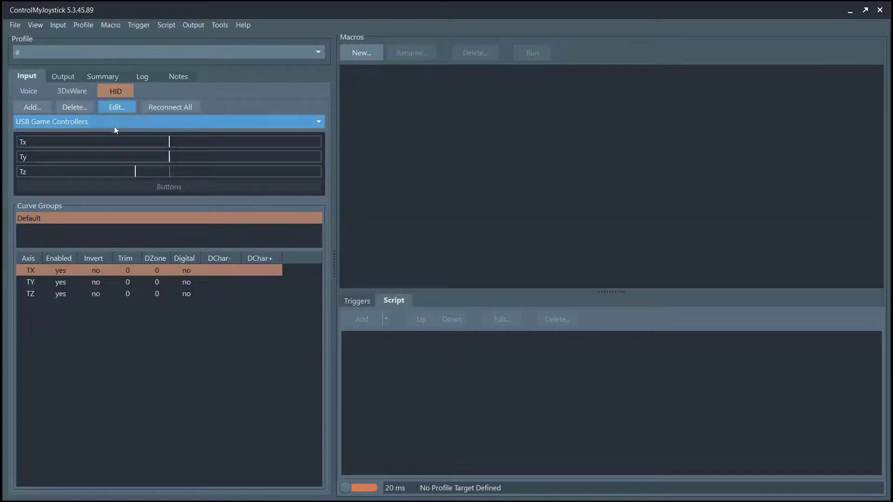
Switch the HID device dropdown to the T.16000M
click(81, 122)
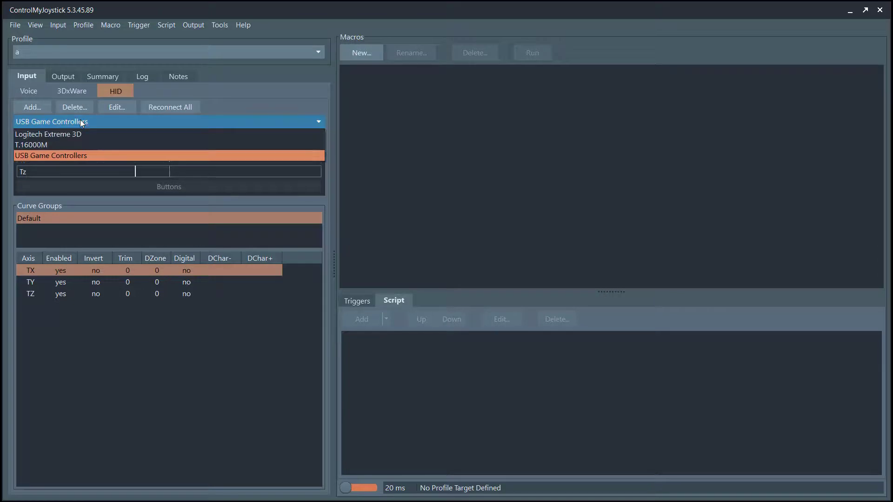
click(90, 144)
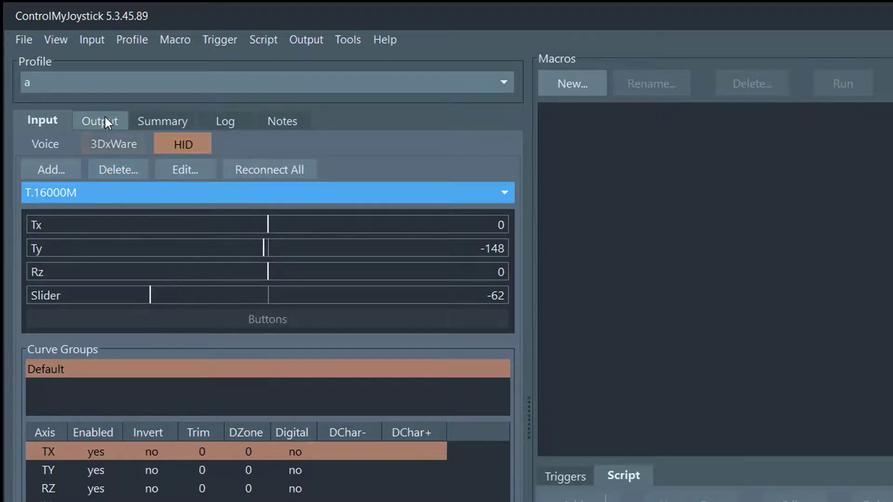
Assign [T.16000M].B01 as the source for output button B001
click(104, 120)
click(315, 433)
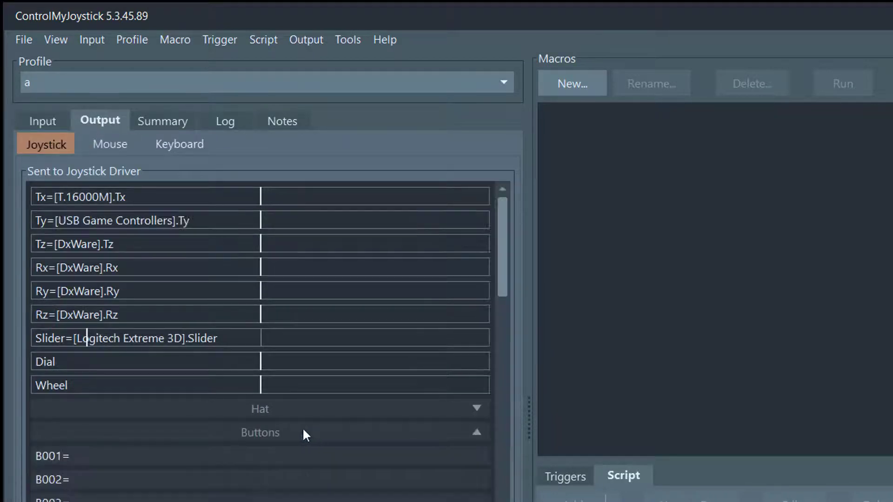
click(188, 458)
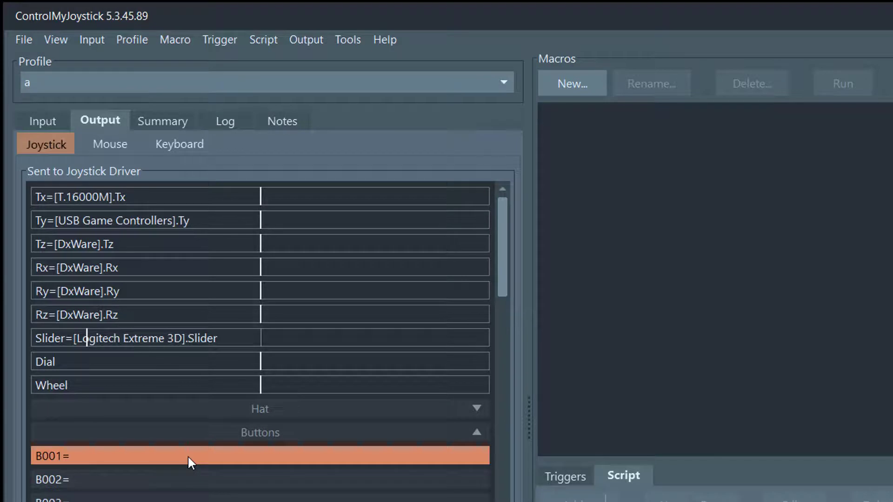
double_click(188, 456)
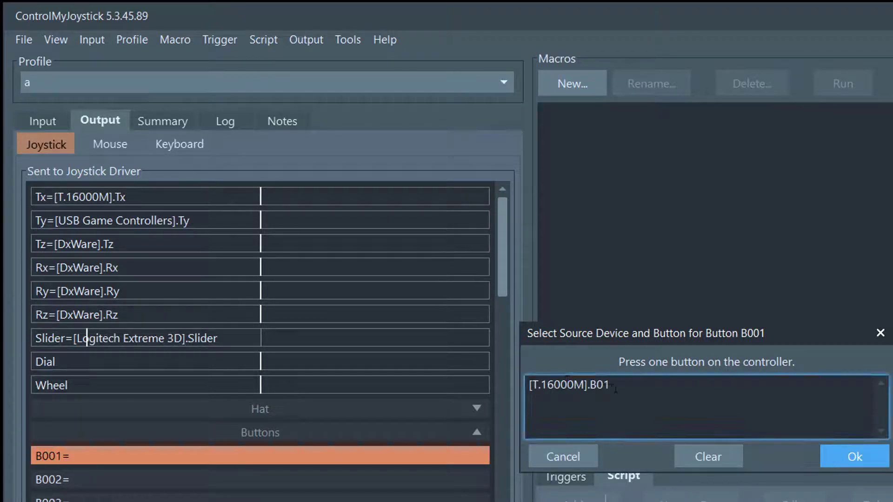
click(846, 460)
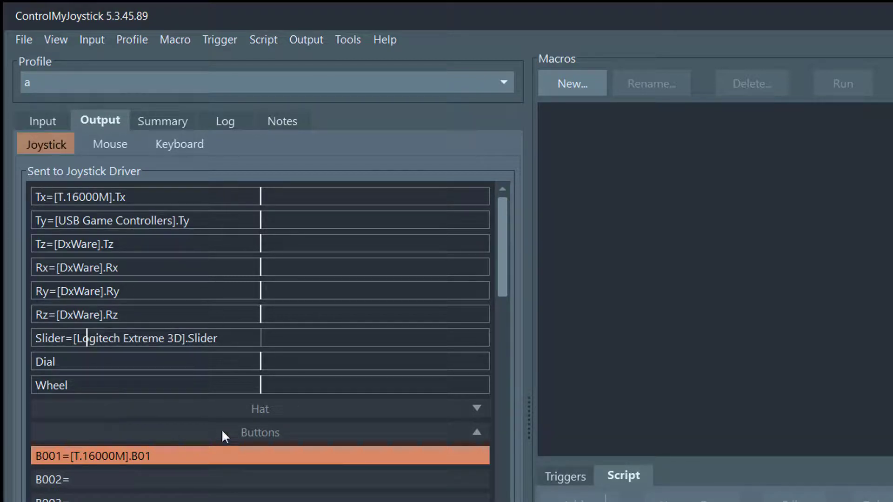
click(138, 461)
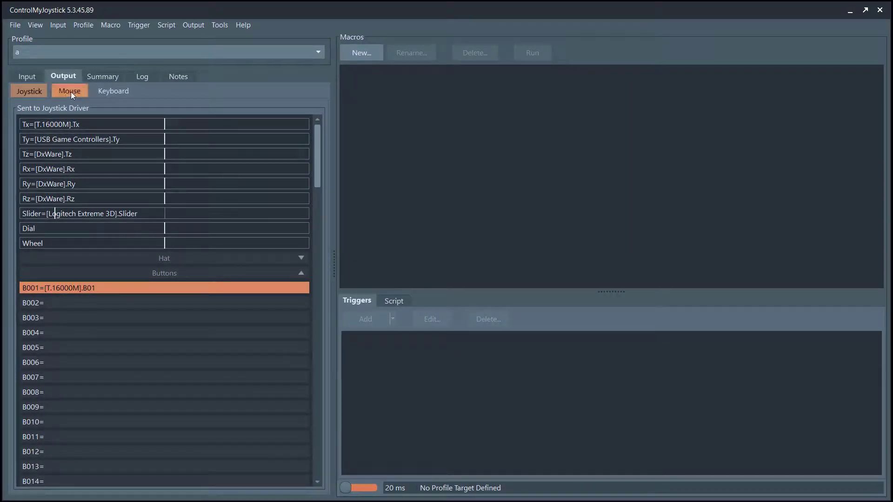
Return to the T.16000M inputs and start a new macro from the Macros panel
click(28, 76)
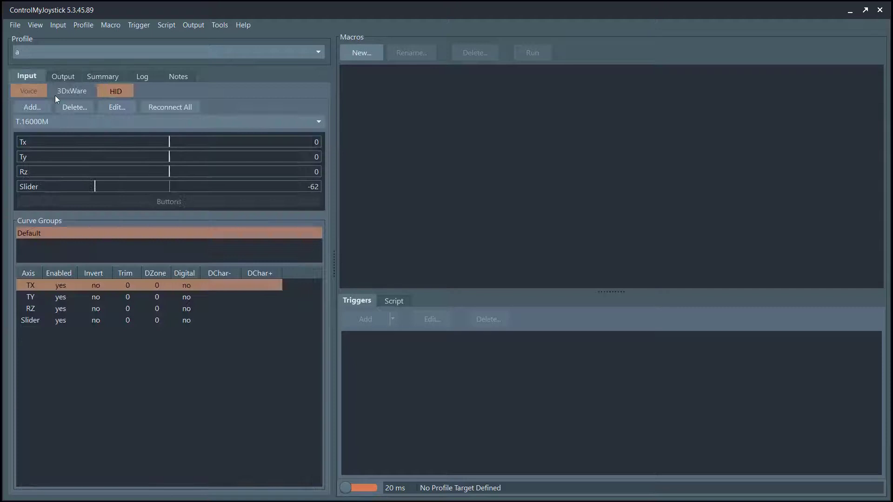
click(149, 255)
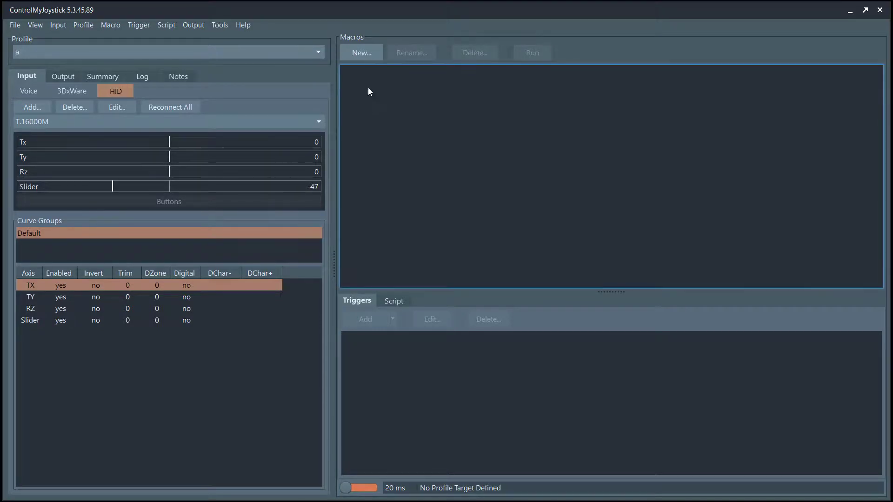
click(363, 53)
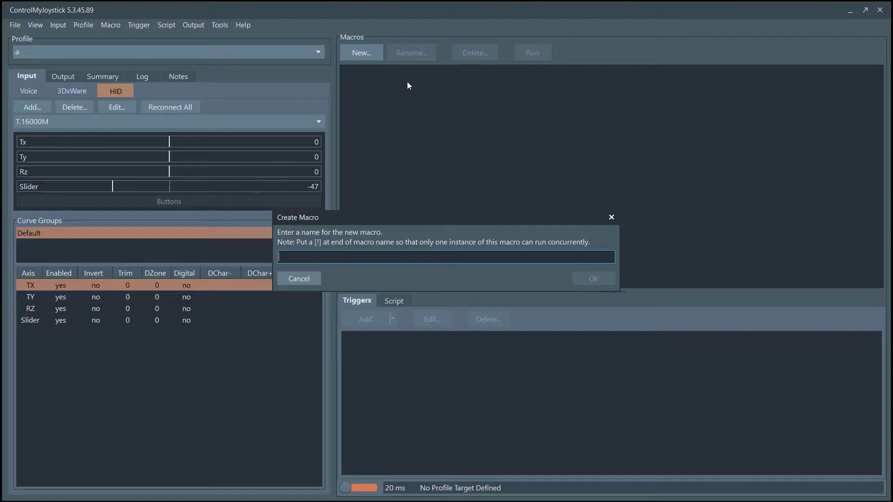
Create macro 'test' with a single-button trigger on T.16000M button B08
text(test)
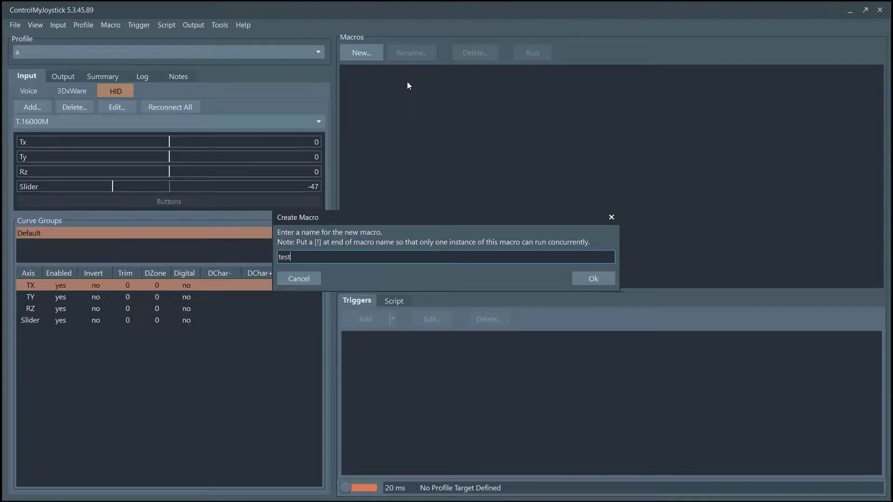
key(Return)
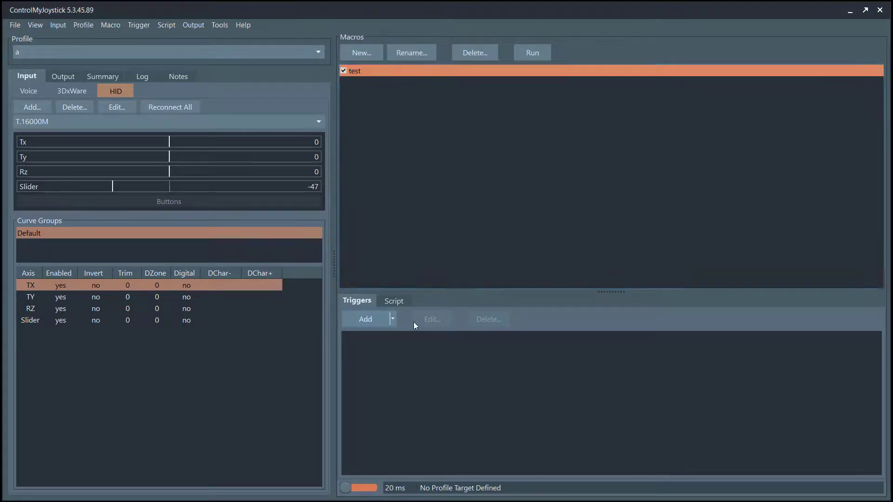
click(395, 323)
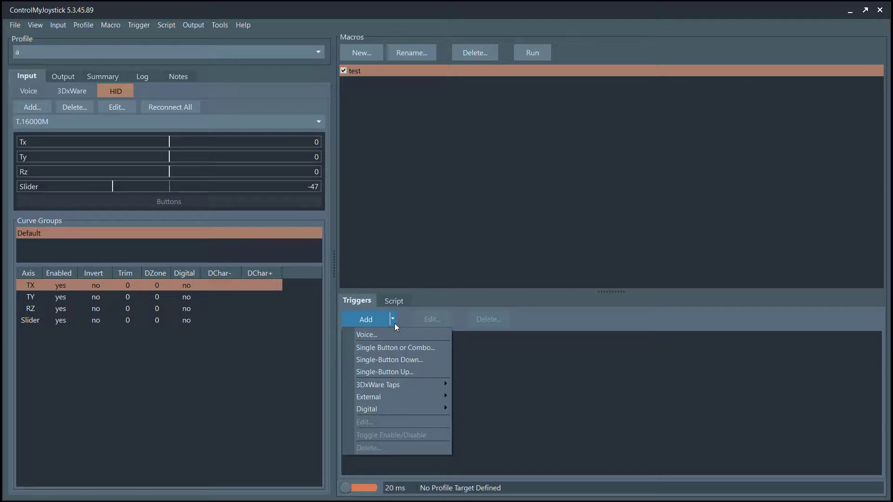
click(394, 349)
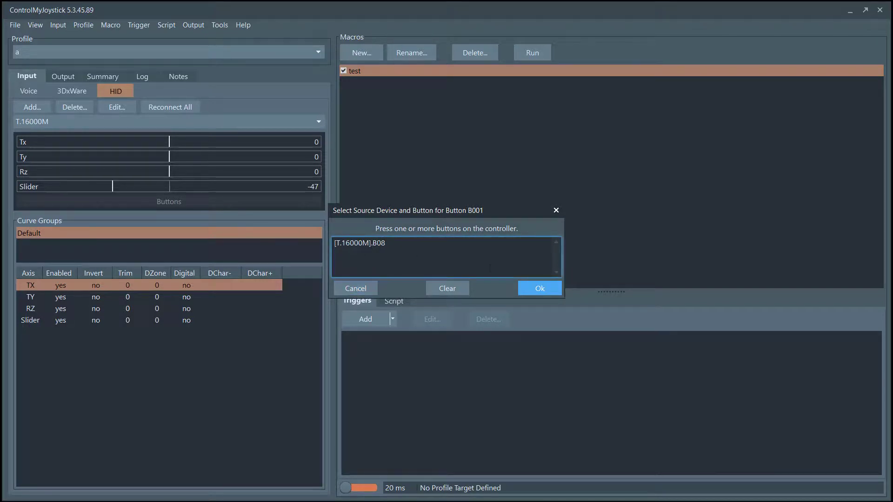
click(540, 290)
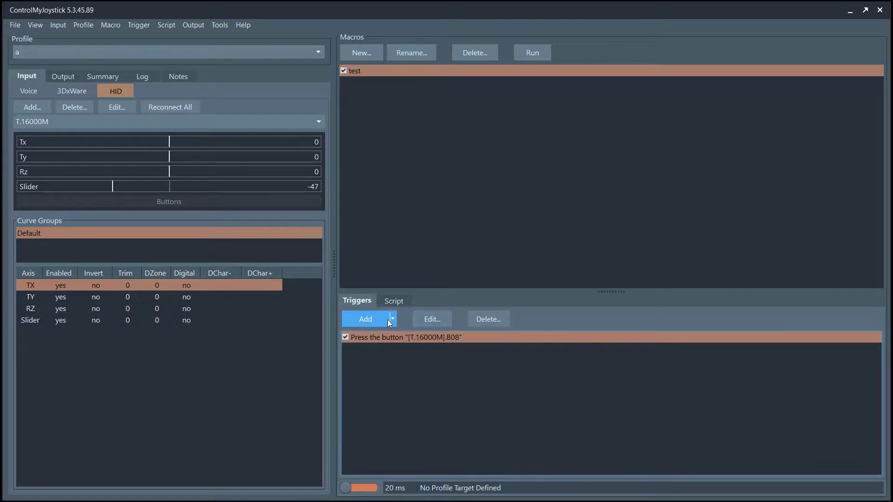
Add a Keyboard (Driver) script step that sends the text 'test'
click(392, 300)
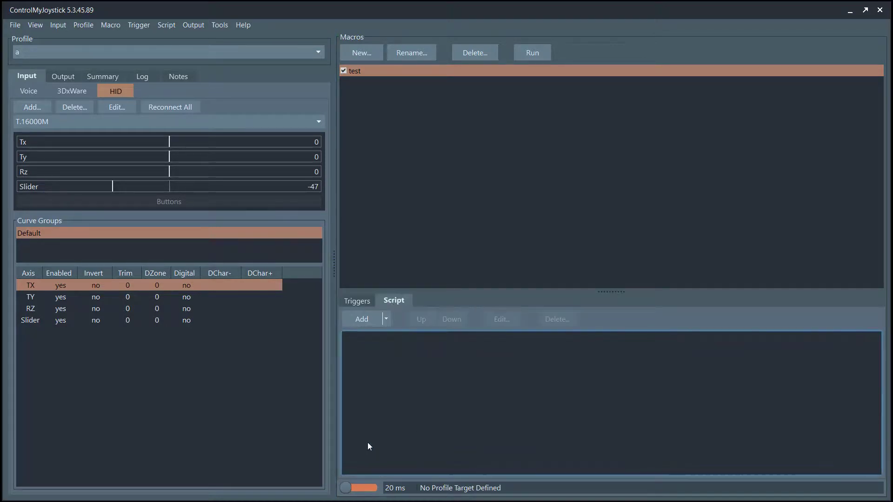
click(385, 320)
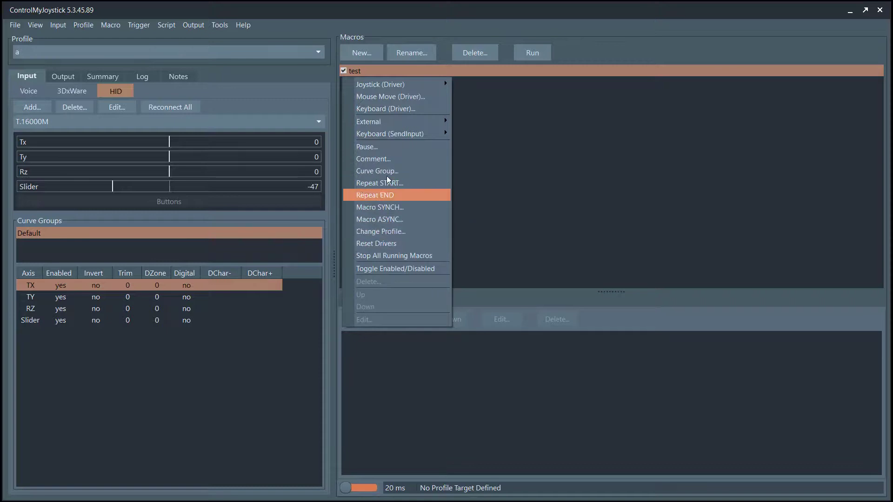
click(386, 109)
text(test)
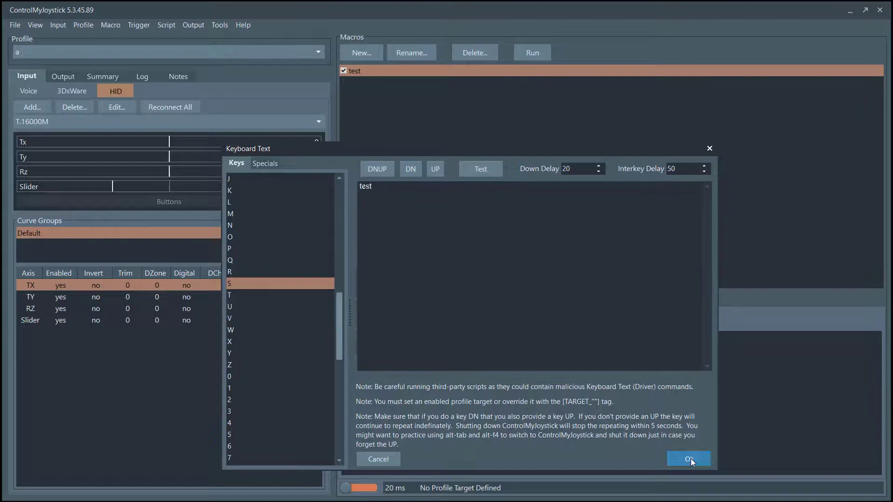
click(689, 459)
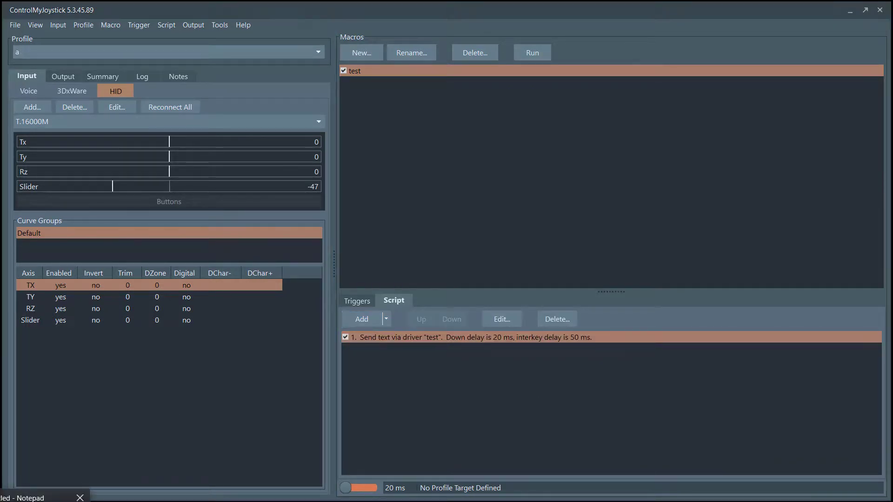
click(28, 494)
Clear the old Notepad text and switch the profile on
key(ctrl+a)
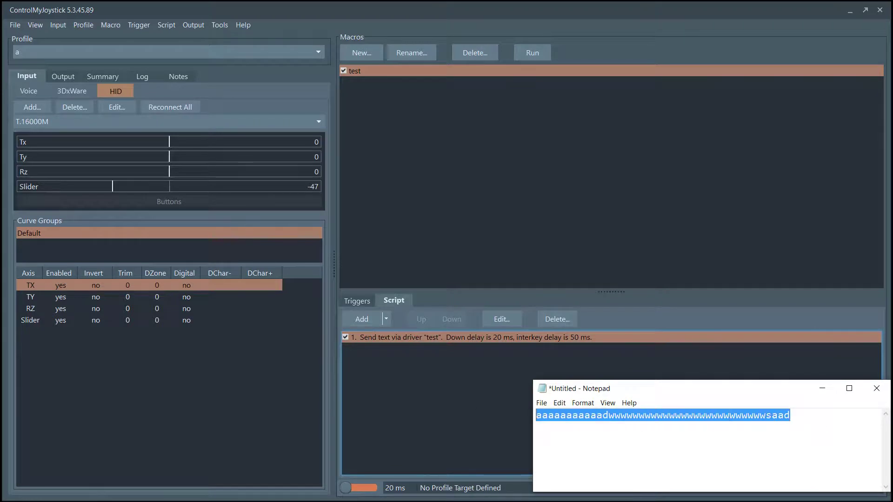
key(BackSpace)
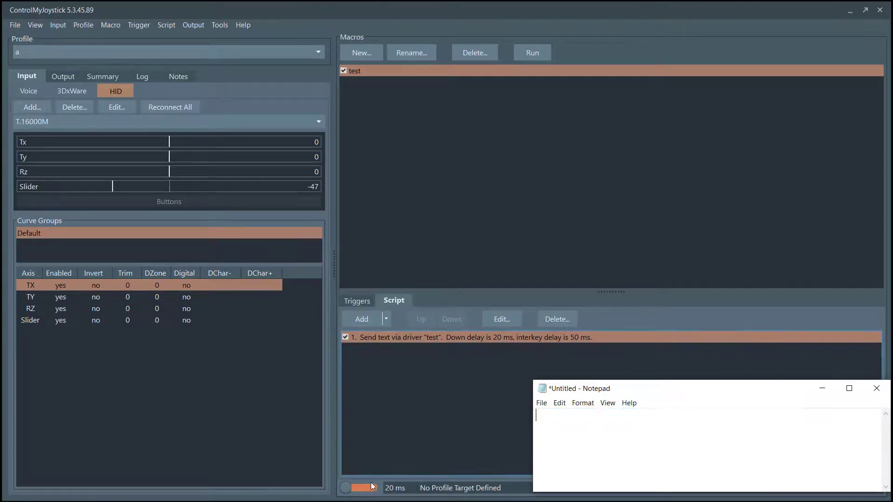
click(347, 489)
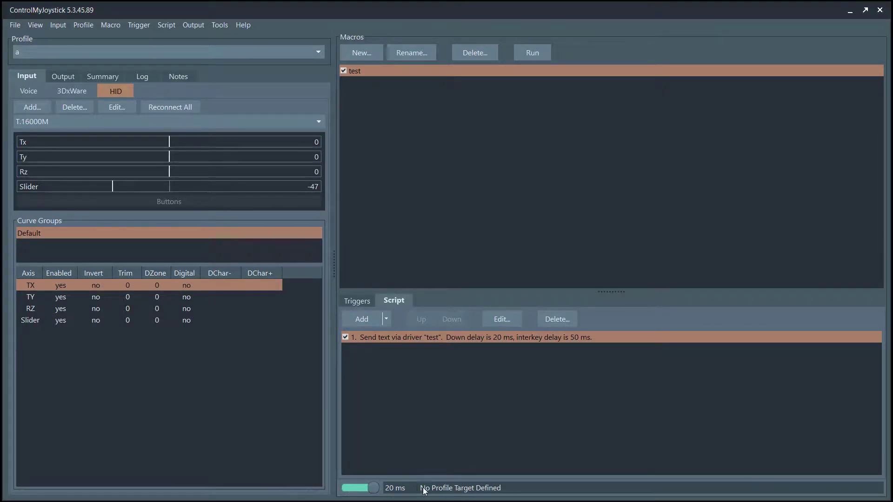
Set the profile target app to *Untitled - Notepad
click(471, 492)
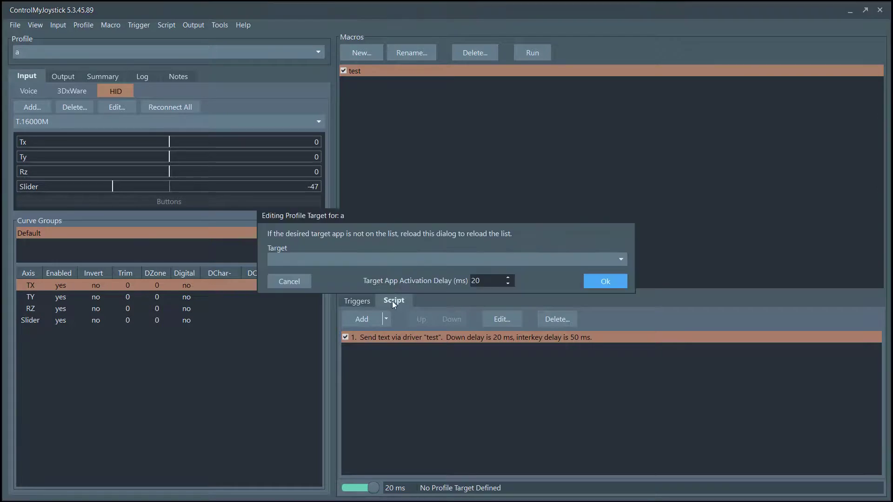
click(336, 255)
click(312, 305)
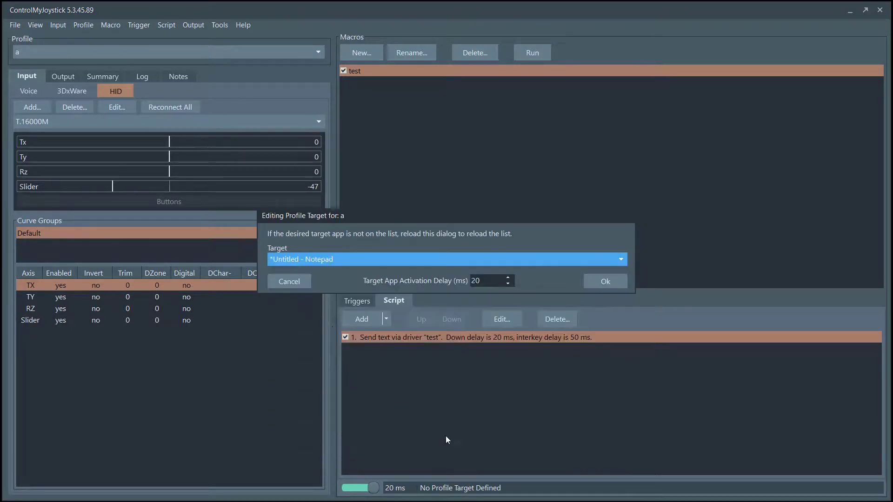
click(606, 282)
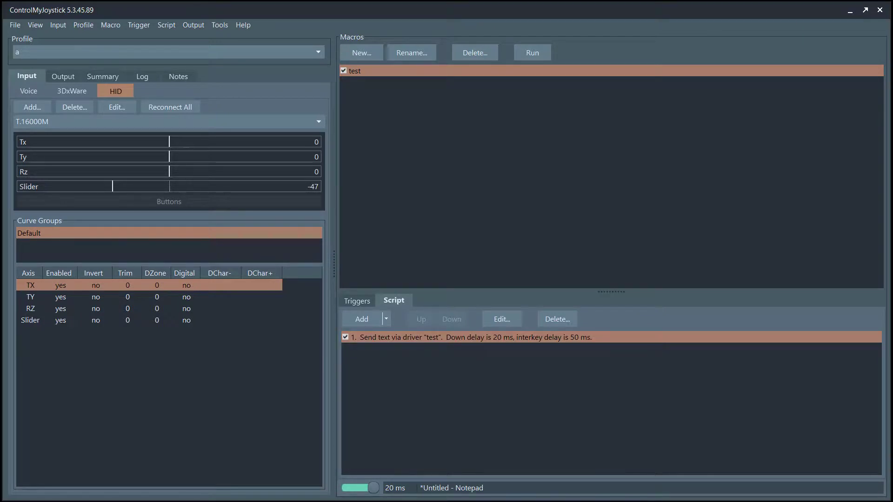
Bring Notepad forward and trial the macro with the joystick button
click(21, 497)
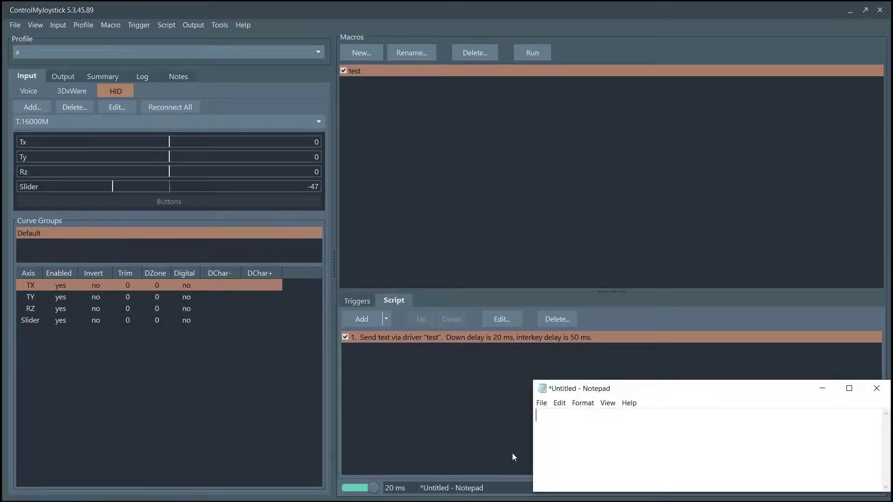
drag(741, 391, 741, 397)
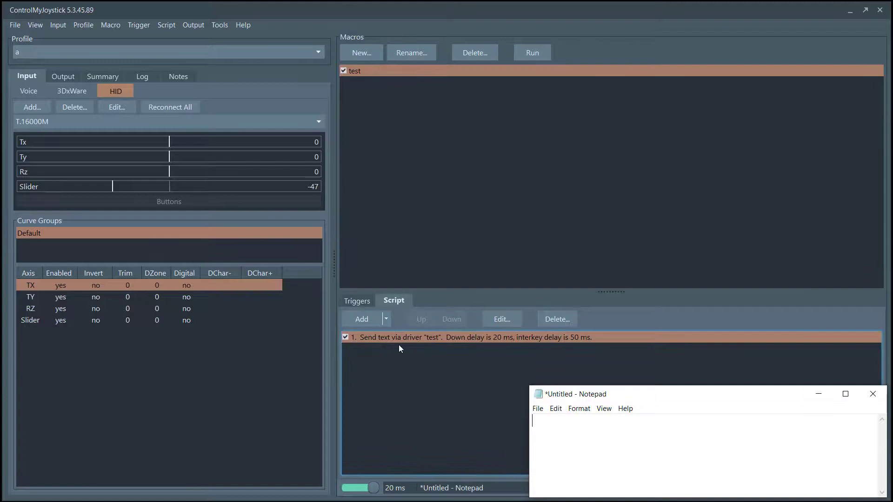
click(422, 393)
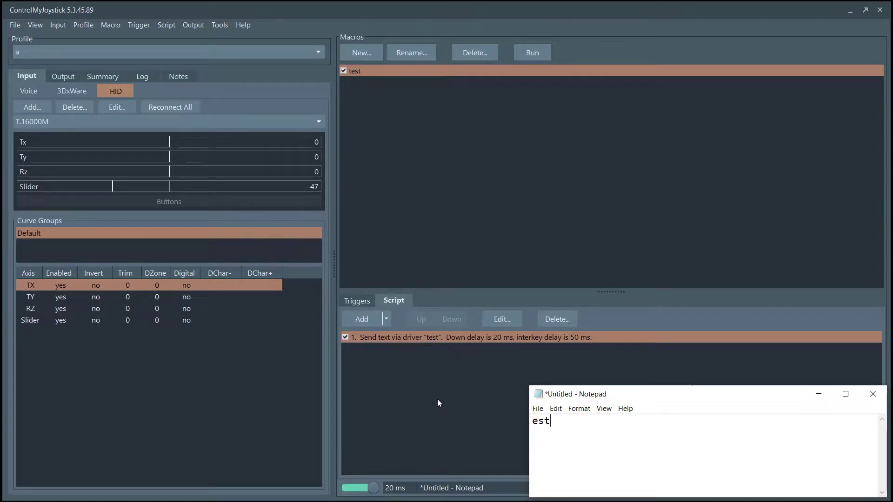
Delete the macro's incomplete output from Notepad and reopen the profile target settings
click(453, 385)
drag(590, 423, 480, 415)
key(BackSpace)
click(451, 487)
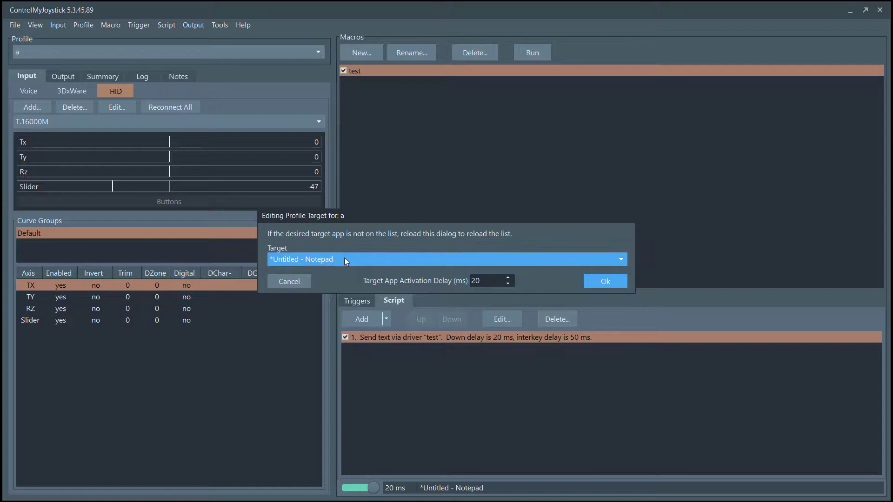
Change profile a's target app activation delay from 20 ms to 50 ms
click(484, 282)
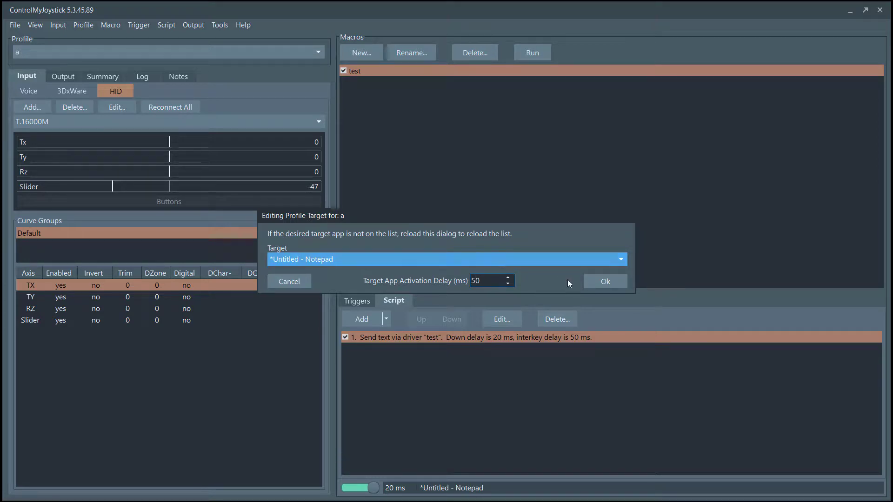
text(50)
click(613, 281)
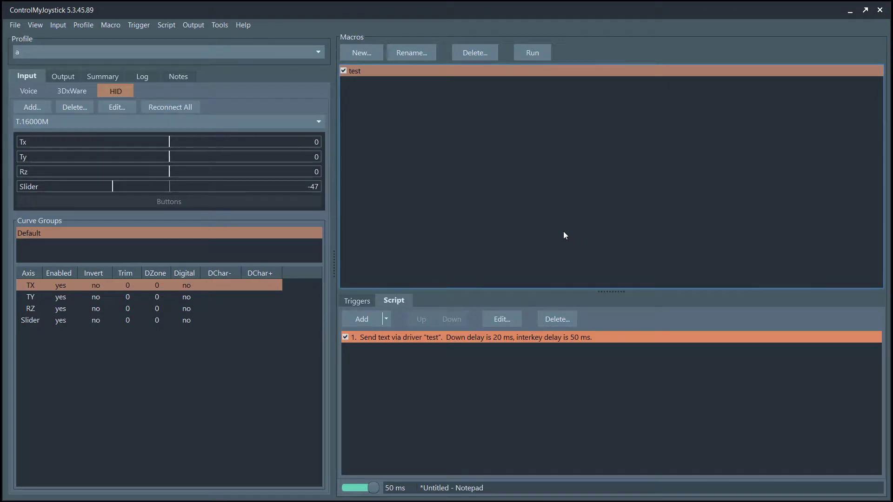
Confirm the macro types 'test' in Notepad, deleting each output including the repeated text
key(ctrl+a)
key(BackSpace)
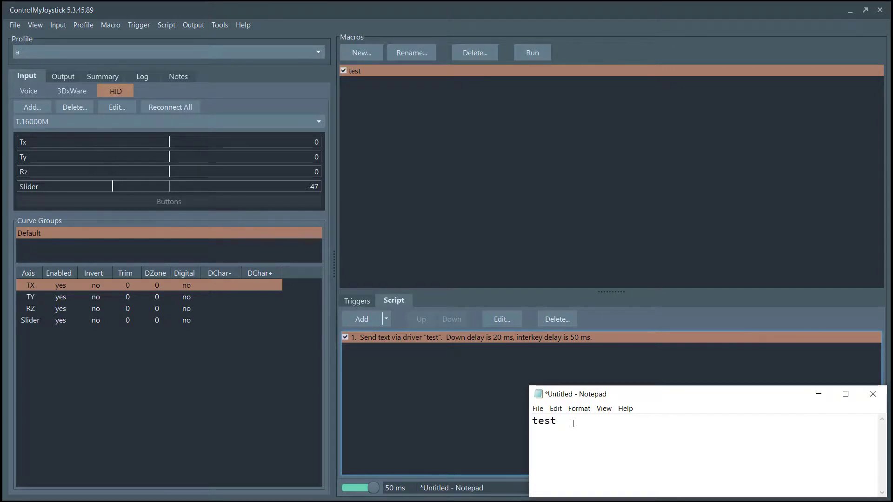
key(ctrl+a)
key(BackSpace)
click(487, 407)
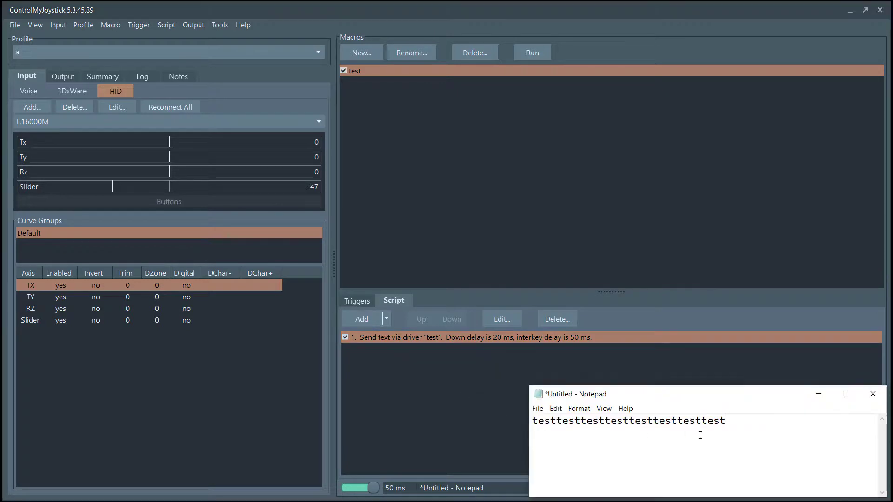
drag(741, 424, 424, 419)
key(BackSpace)
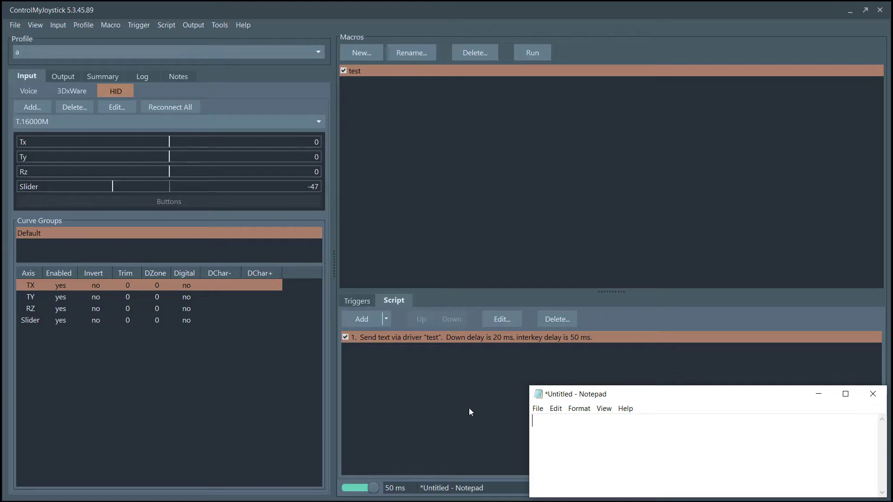
Replace the existing B08 trigger with the B08+B09 button combo on the Triggers tab
click(357, 301)
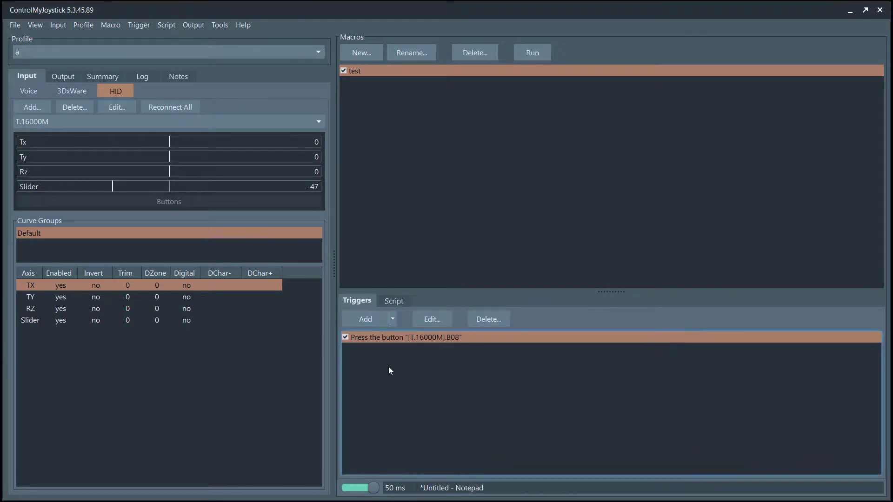
double_click(387, 338)
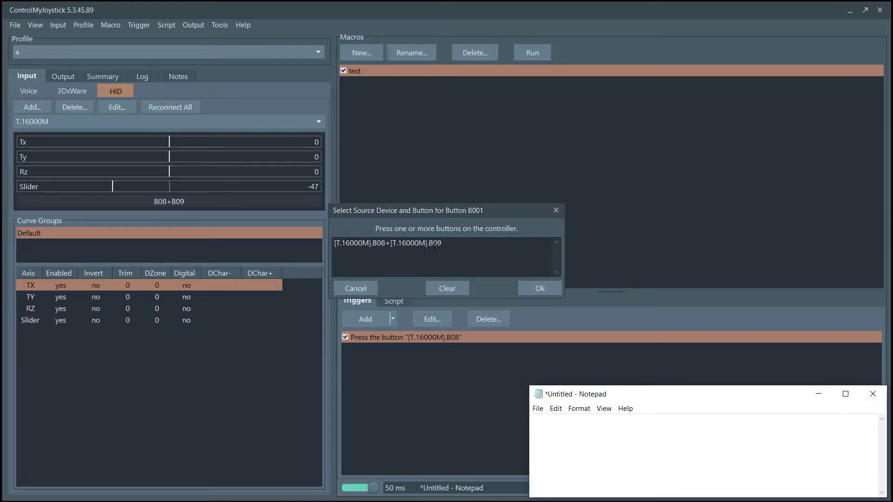
click(535, 289)
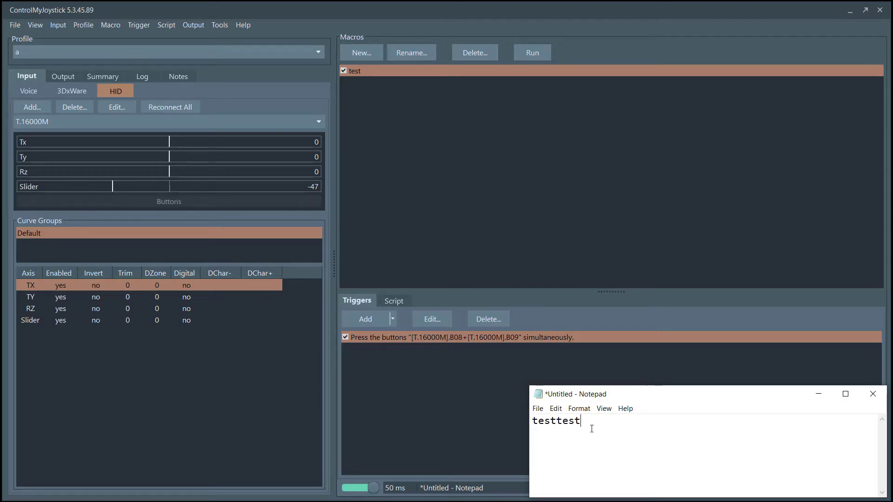
Delete the 'testtest' output from Notepad and return to ControlMyJoystick
drag(585, 427, 489, 415)
key(BackSpace)
click(380, 407)
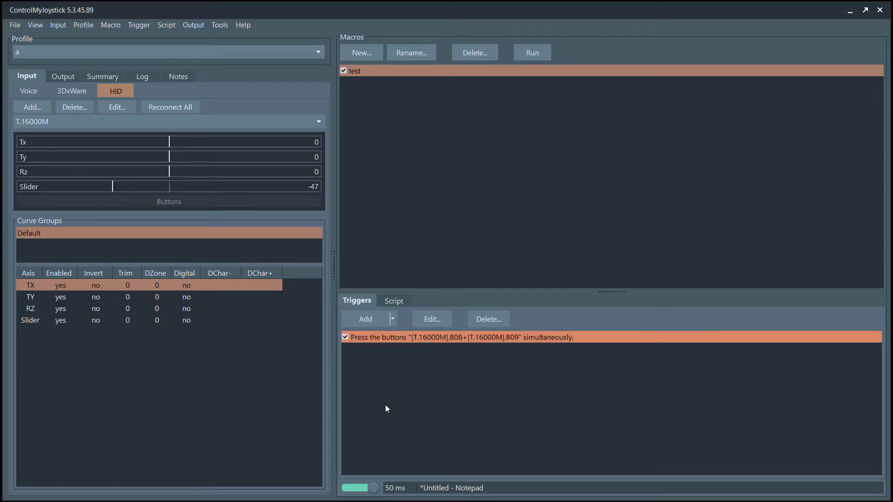